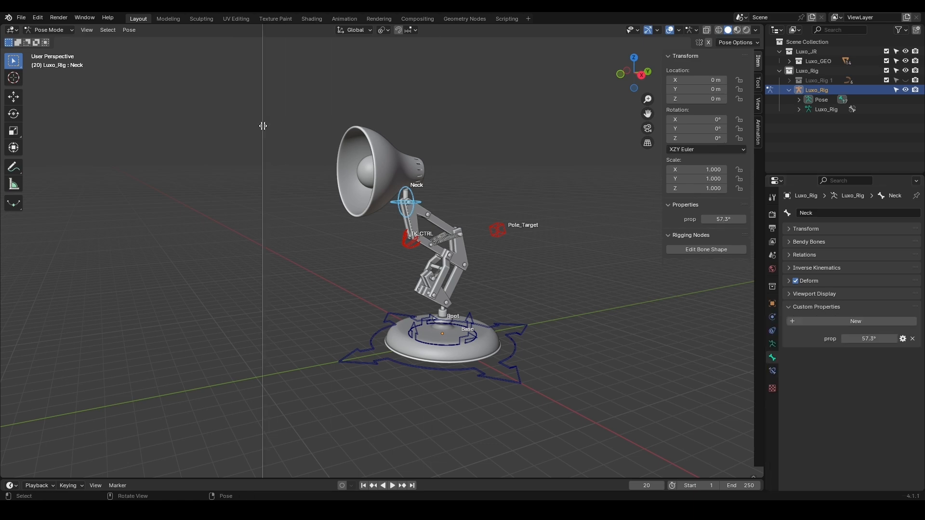
Split off a drivers editor beside the viewport and add a driver to the Neck bone's X rotation.
click(263, 124)
right_click(688, 122)
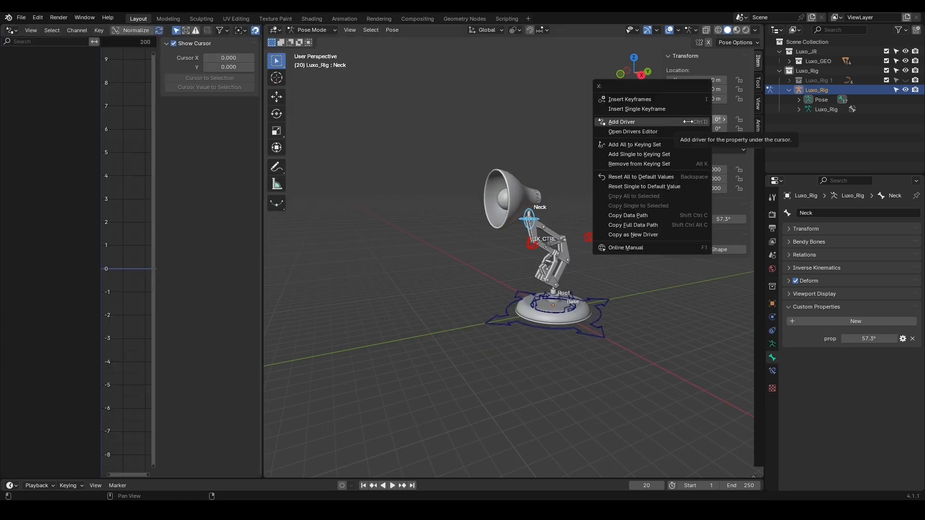
click(688, 122)
click(45, 68)
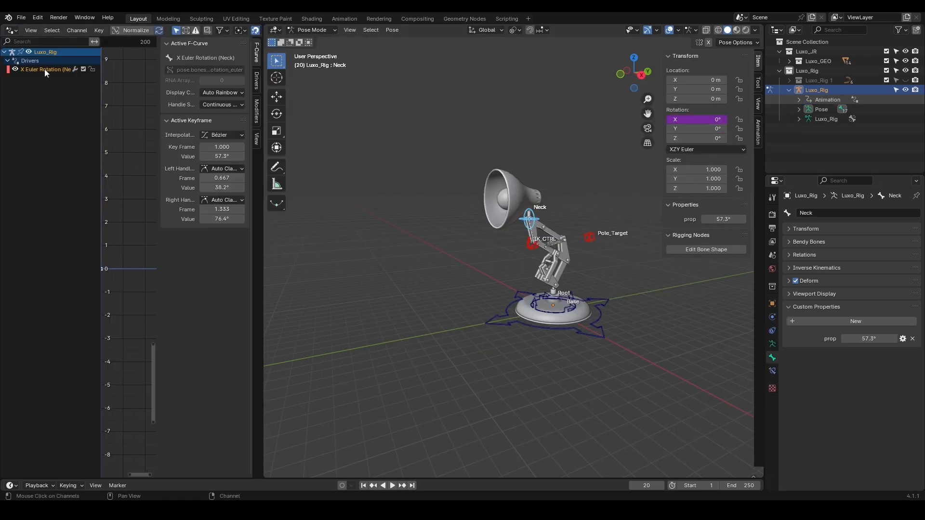
drag(157, 229, 102, 212)
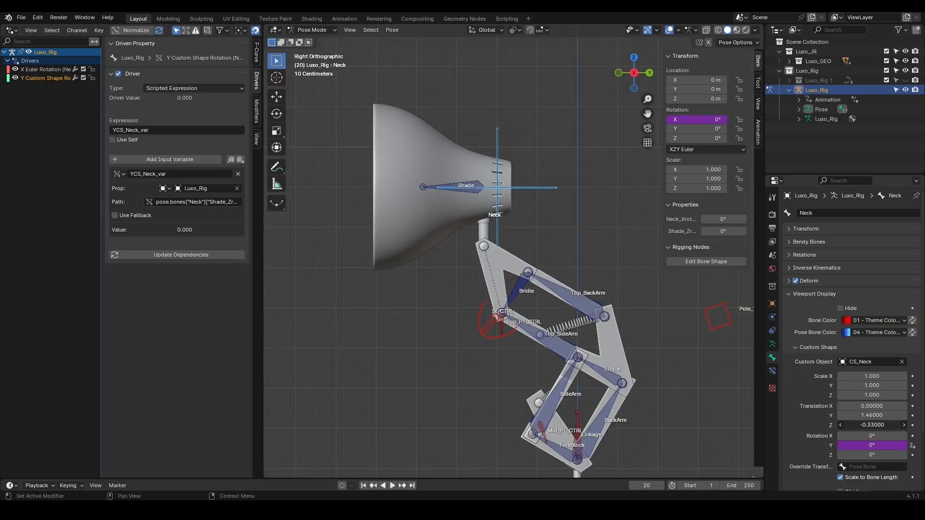
Slide the Neck bone's shade Z-rotation custom property back and forth to test the lamp head's rotation.
mouse_move(572, 308)
middle_down()
mouse_move(583, 330)
mouse_move(582, 306)
middle_up()
drag(715, 231, 742, 232)
right_click(715, 231)
scroll(605, 261, down, 2)
middle_drag(605, 263, 608, 277)
drag(718, 231, 665, 231)
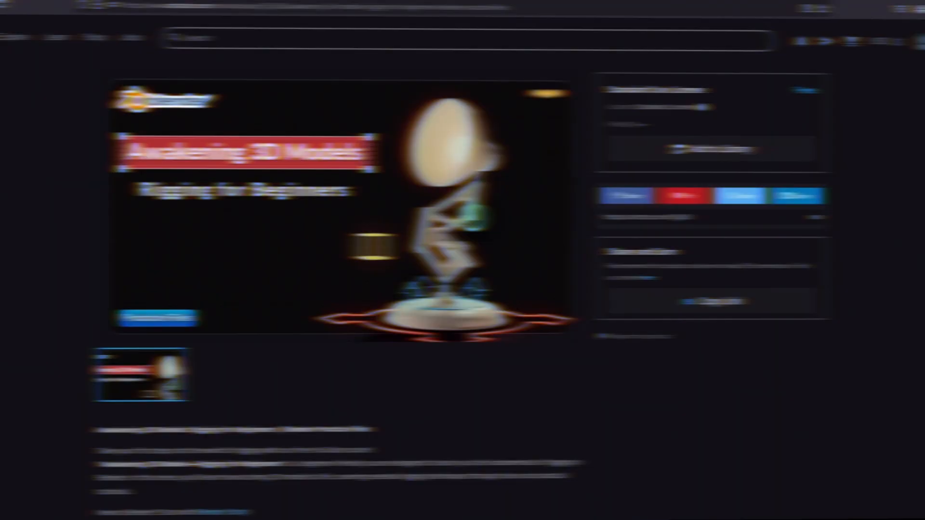
scroll(462, 261, up, 1)
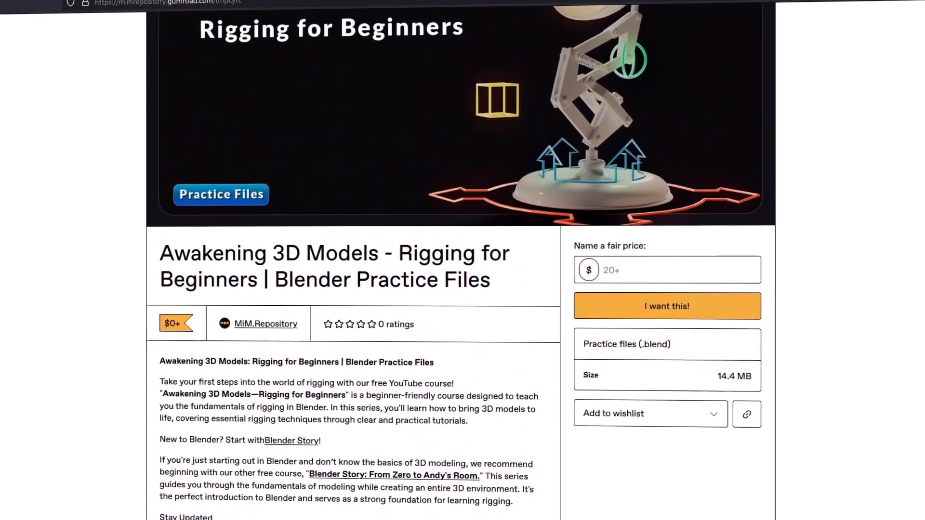
scroll(462, 260, up, 2)
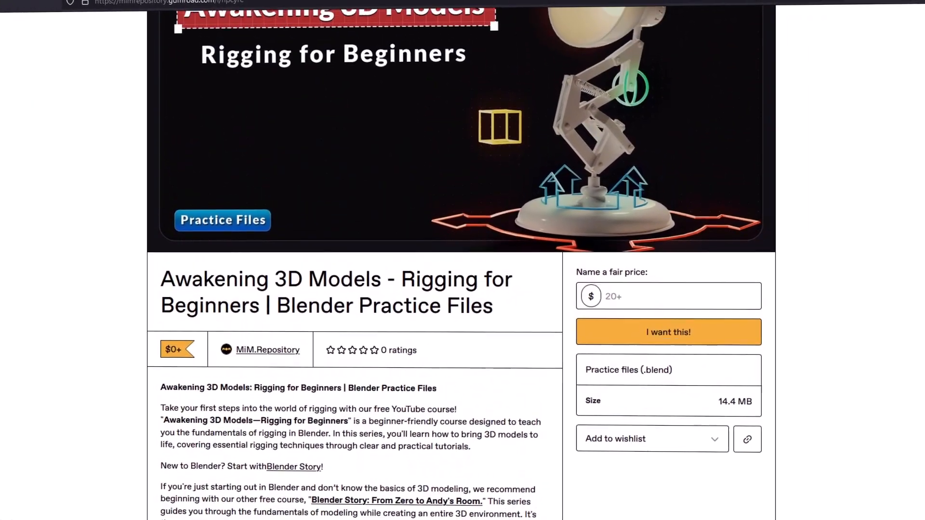
scroll(463, 261, up, 2)
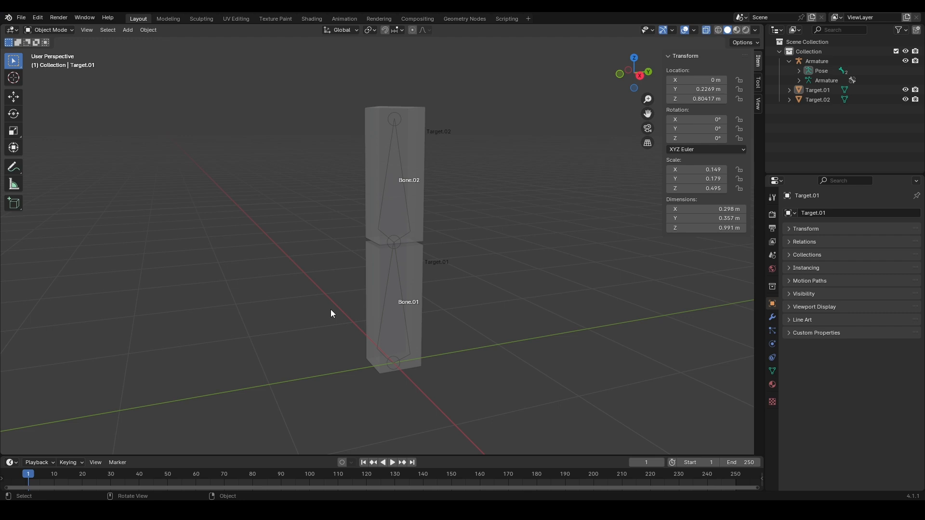
Parent the Target.01 mesh to Bone.01 in Pose Mode with the Bone option and test it with a cancelled move of the bone.
click(411, 308)
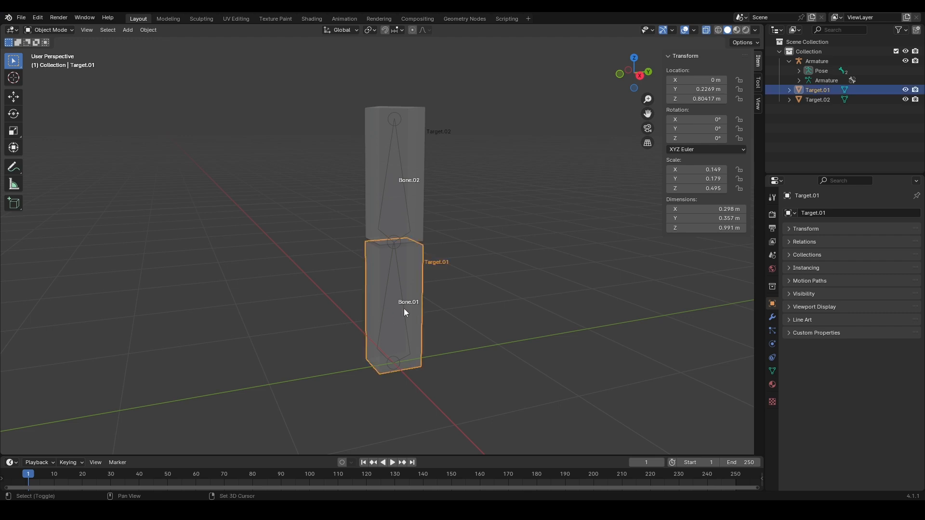
shift+click(404, 309)
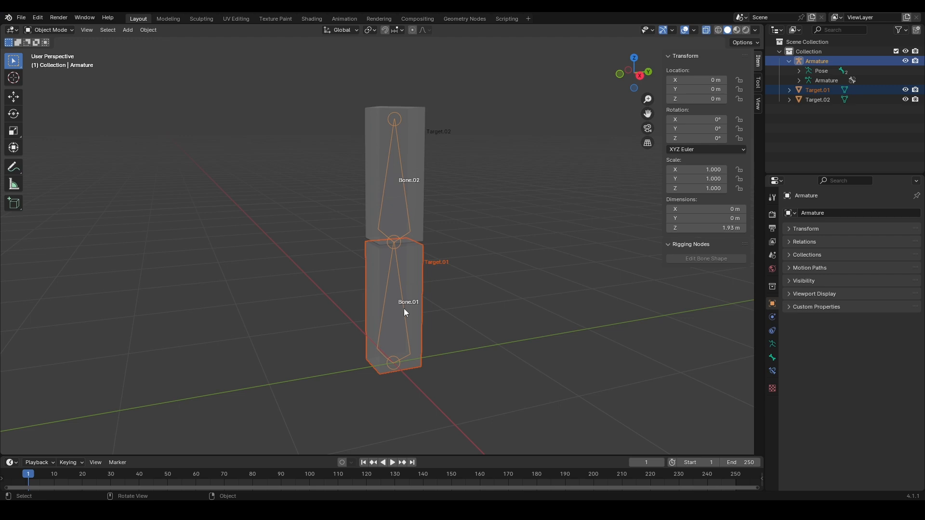
click(62, 31)
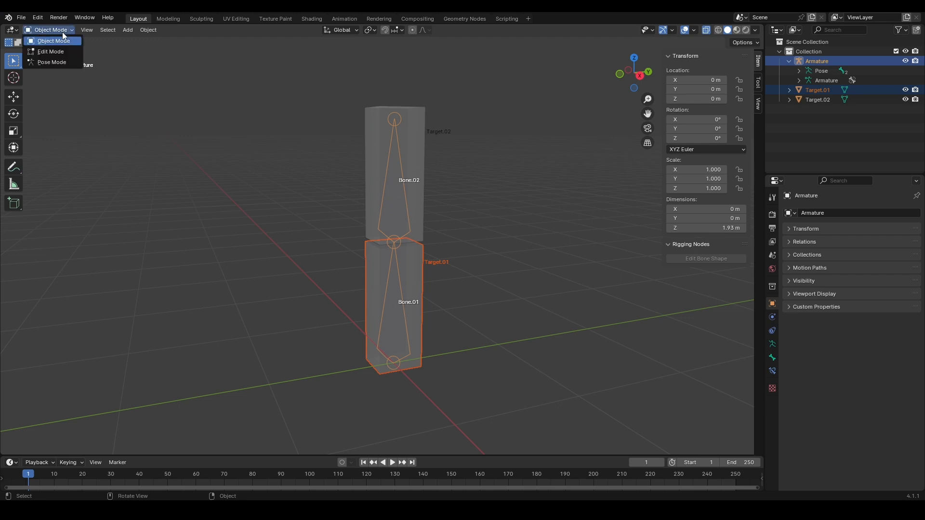
click(57, 62)
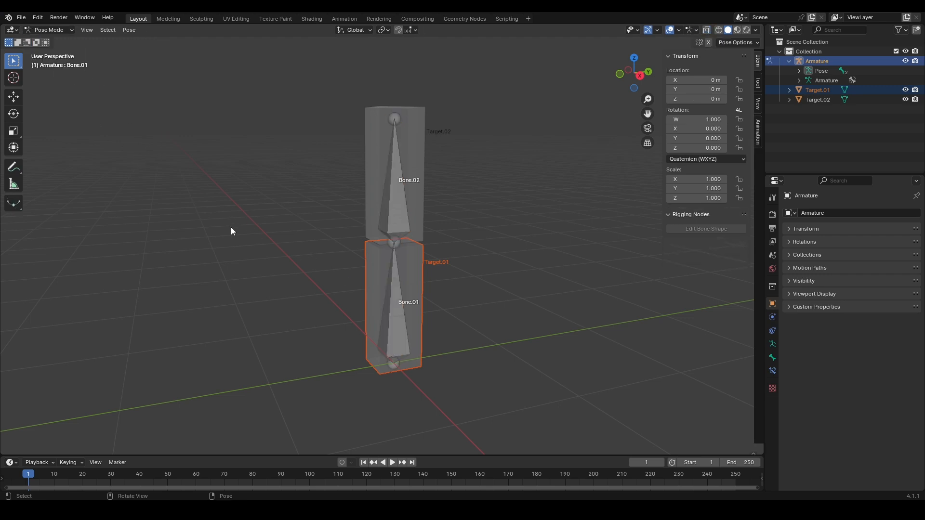
click(396, 295)
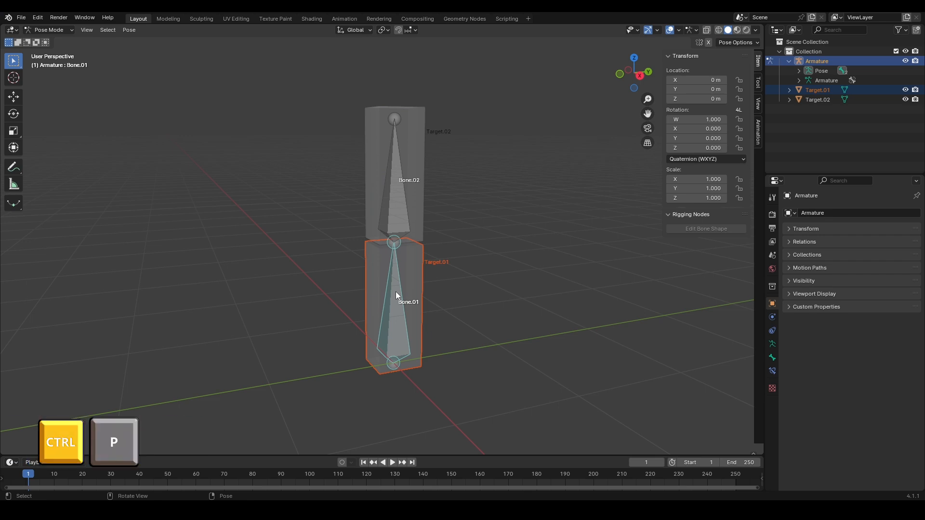
key(ctrl+p)
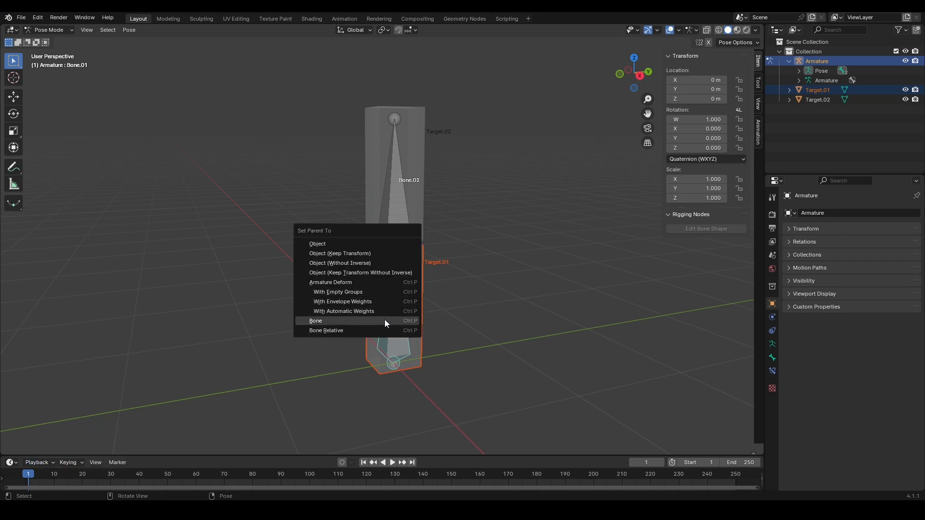
click(330, 320)
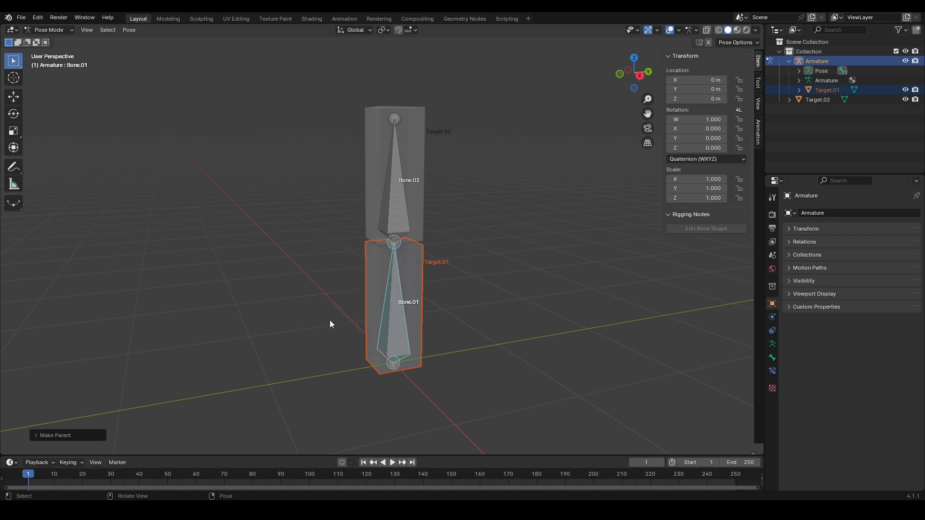
key(g)
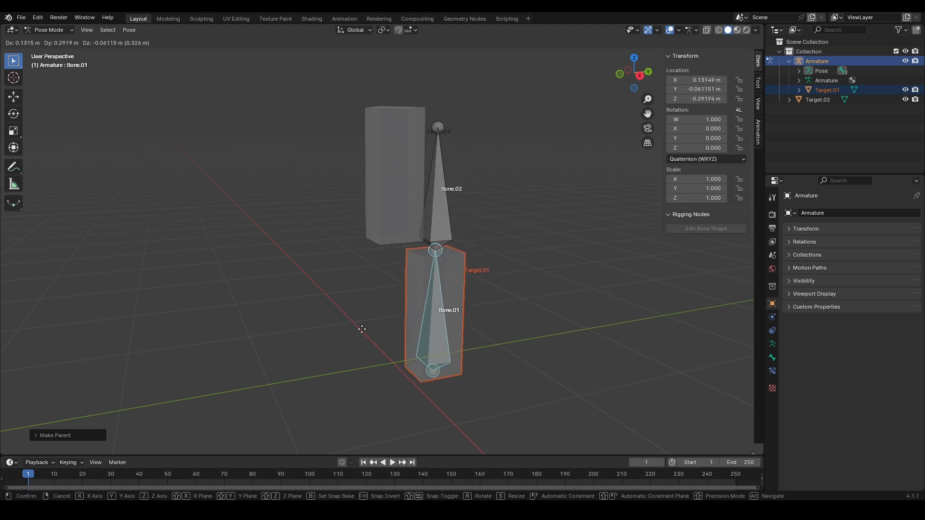
right_click(287, 324)
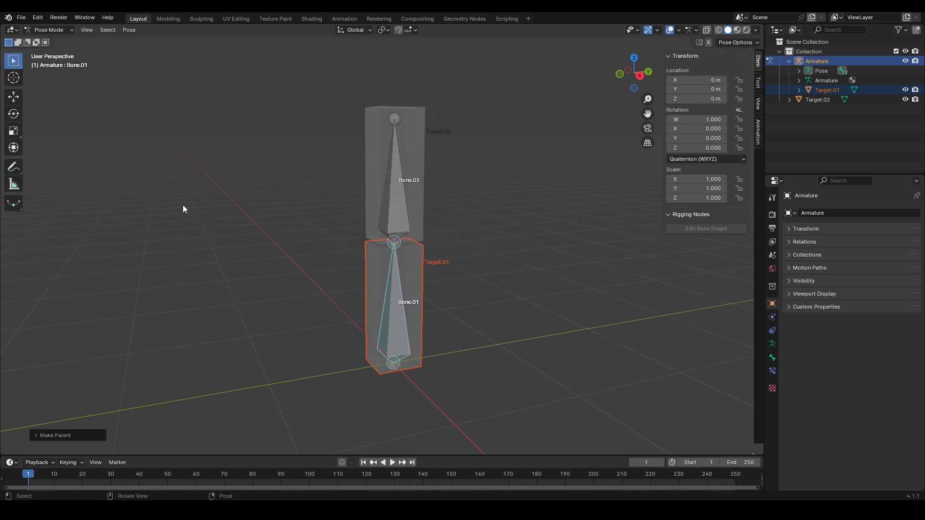
Turn off Lock Object Modes and try selecting bones and meshes directly, without switching modes by hand.
click(39, 17)
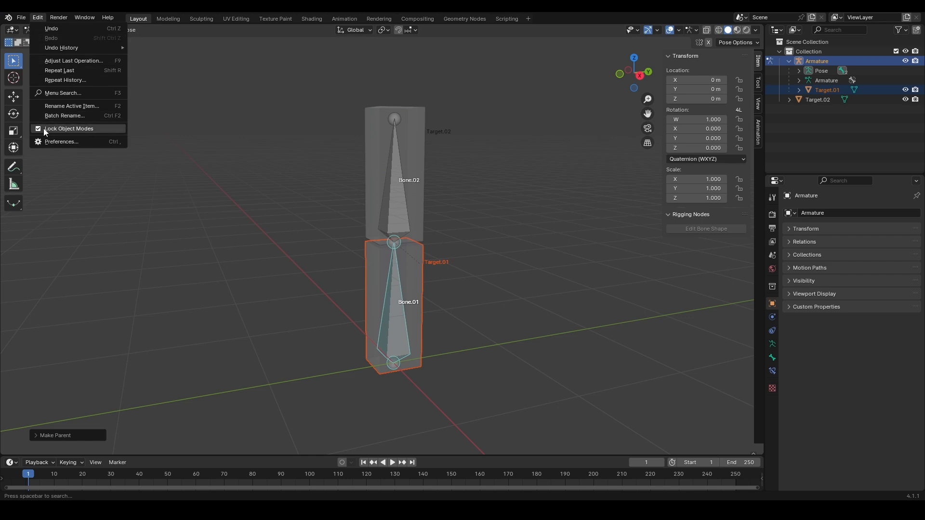
click(65, 128)
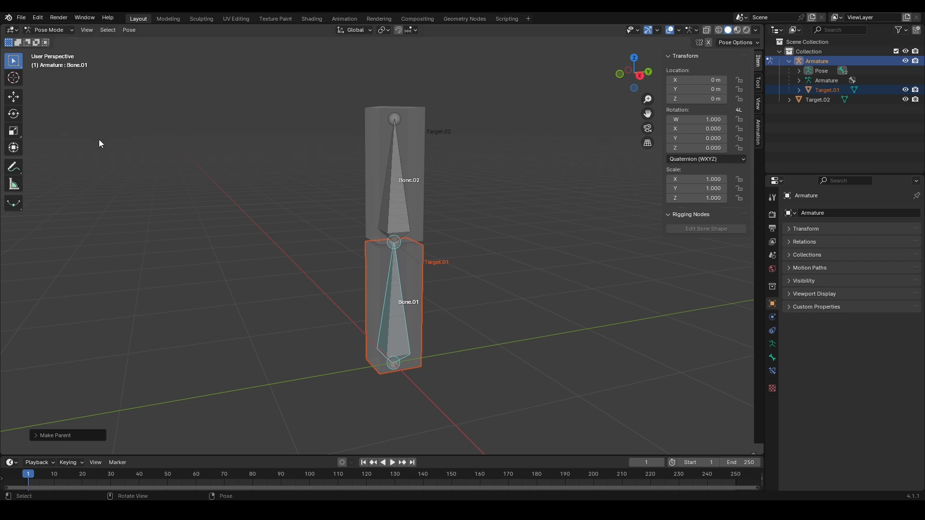
click(371, 181)
click(384, 184)
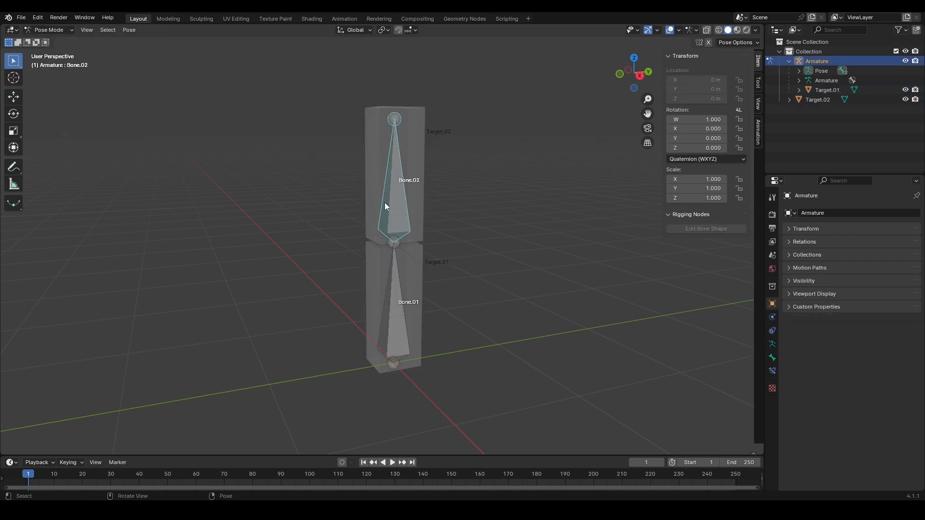
click(395, 276)
click(376, 273)
Parent the Target.02 mesh to Bone.02 with the Bone option.
click(366, 175)
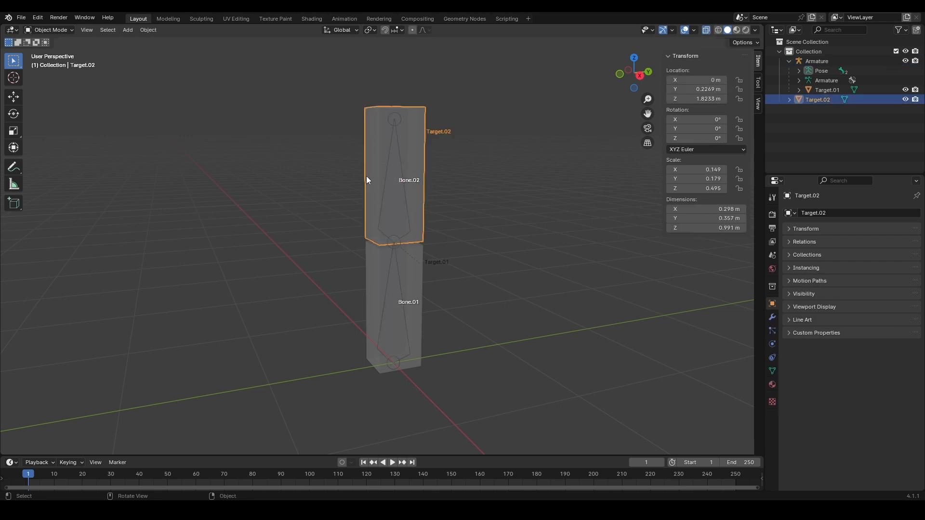
shift+click(386, 177)
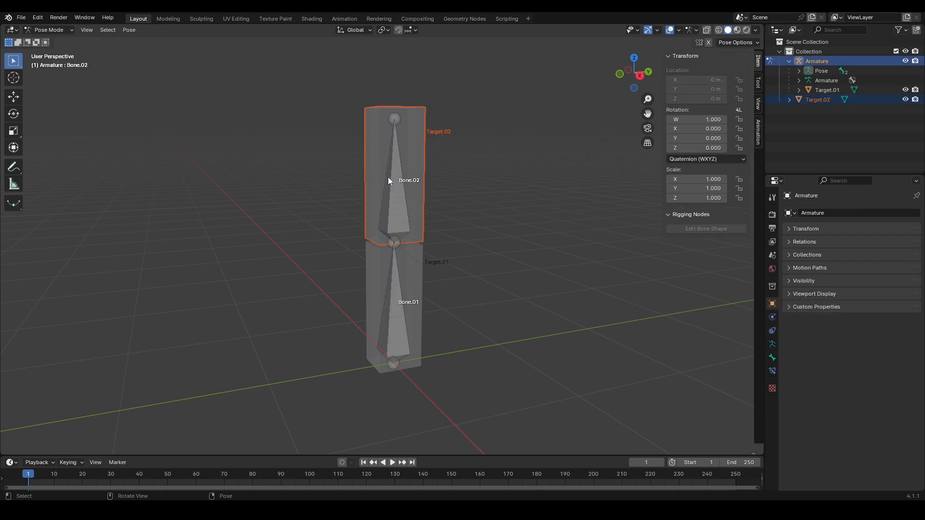
shift+click(388, 177)
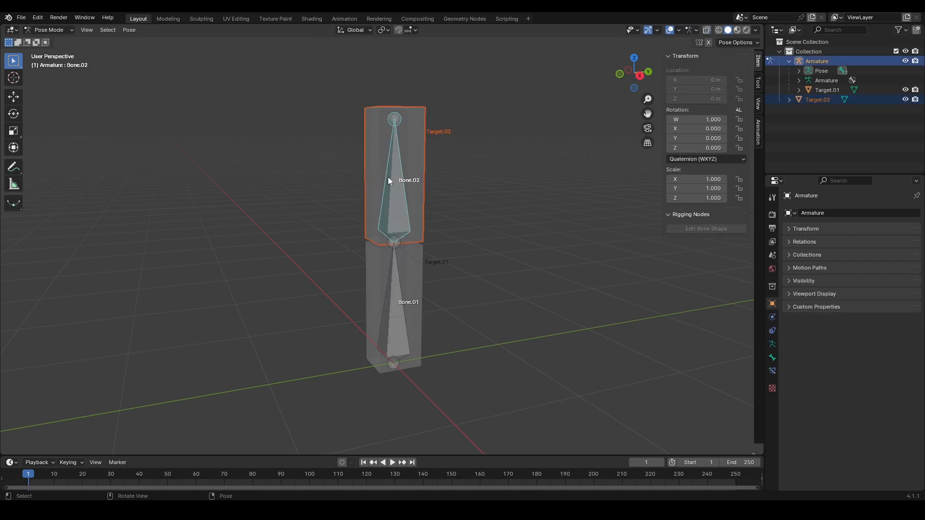
key(ctrl+p)
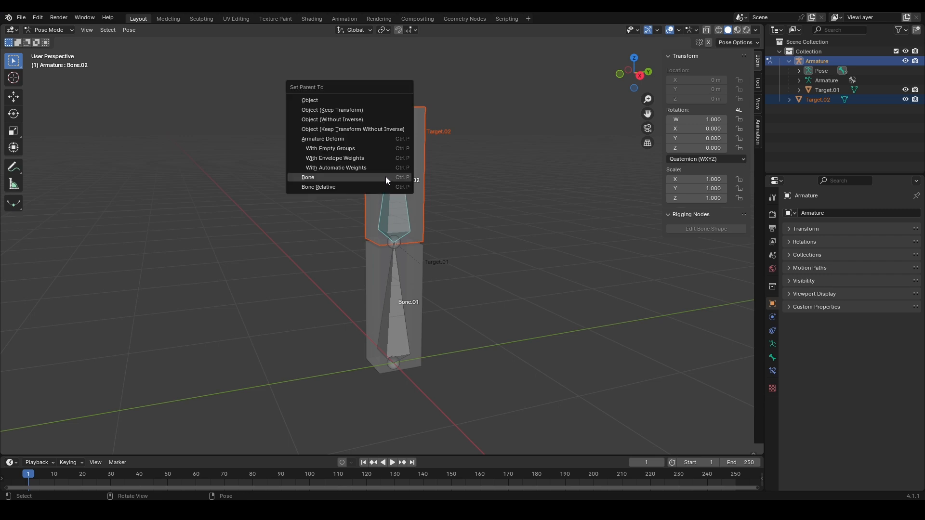
click(322, 177)
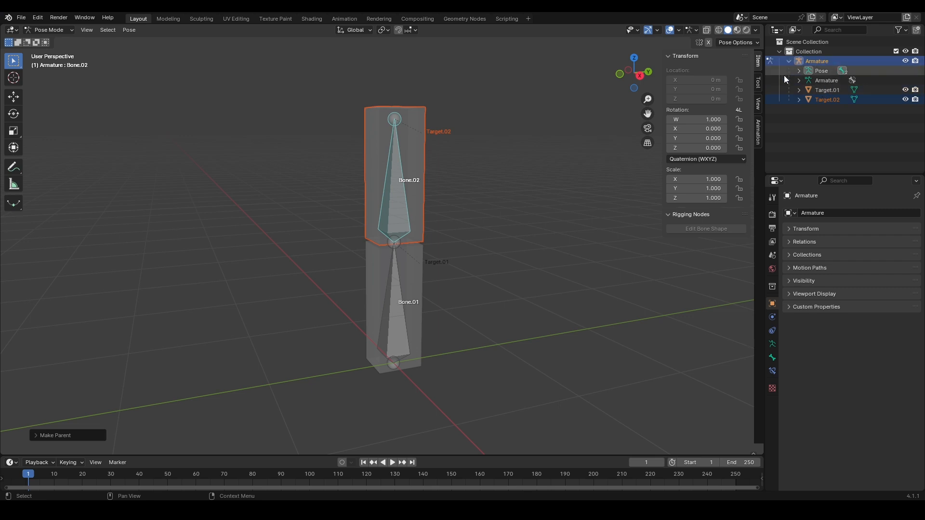
Test the bone parenting with a cancelled move of Bone.01 and a cancelled rotation of Bone.02.
click(393, 305)
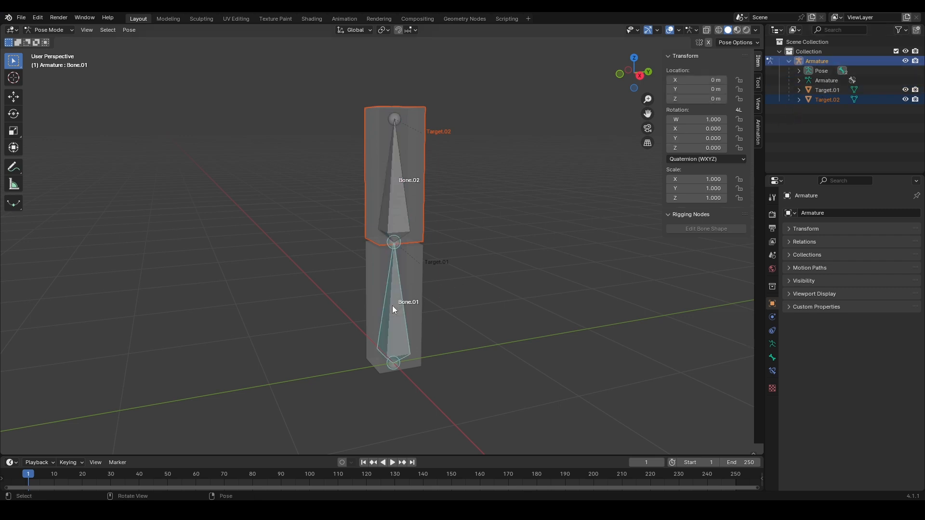
key(g)
key(Escape)
click(400, 213)
key(r)
key(Escape)
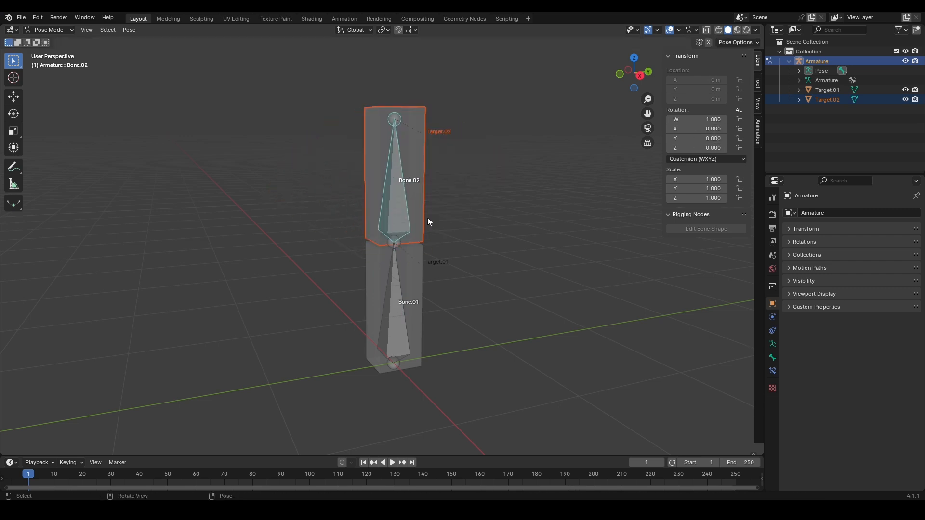
Clear the bone parents of the Target.02 and Target.01 meshes.
key(ctrl+Tab)
click(413, 218)
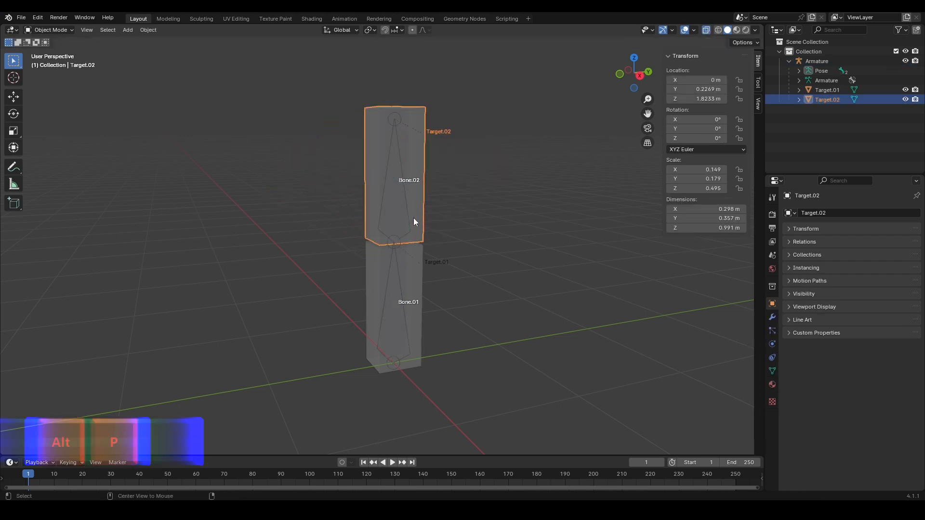
key(alt+p)
click(340, 219)
click(368, 252)
key(alt+p)
click(369, 252)
Test whether the meshes still follow the armature with a cancelled move of Bone.01.
click(389, 269)
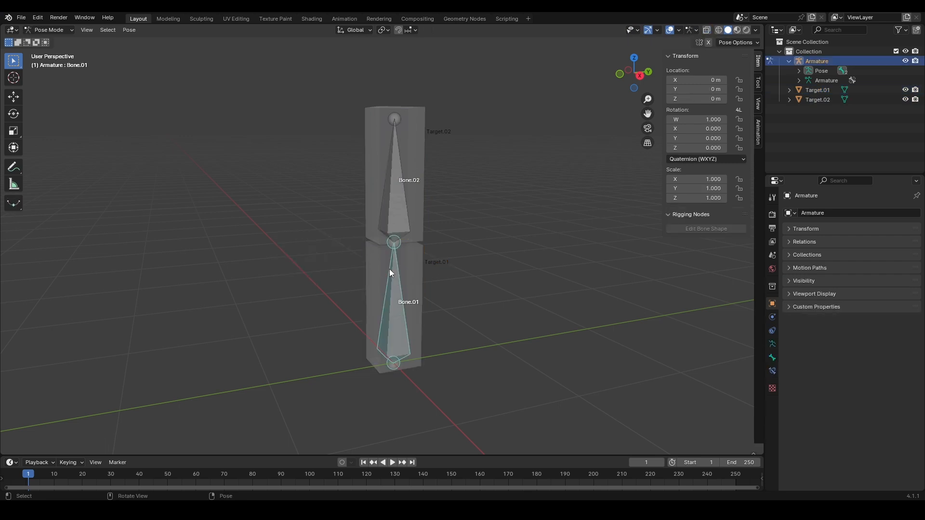
key(g)
right_click(292, 262)
Add two vertex groups to the Target.02 mesh and remove both of them again.
click(371, 203)
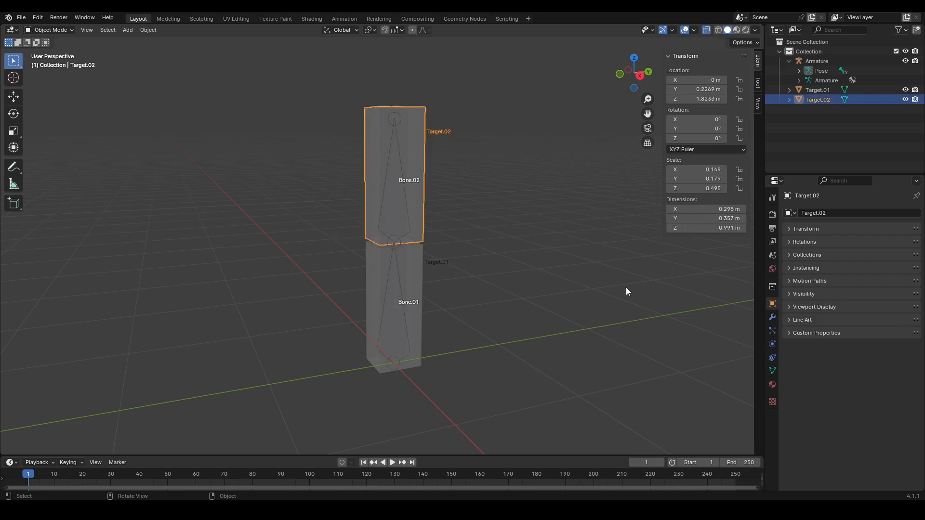
click(772, 371)
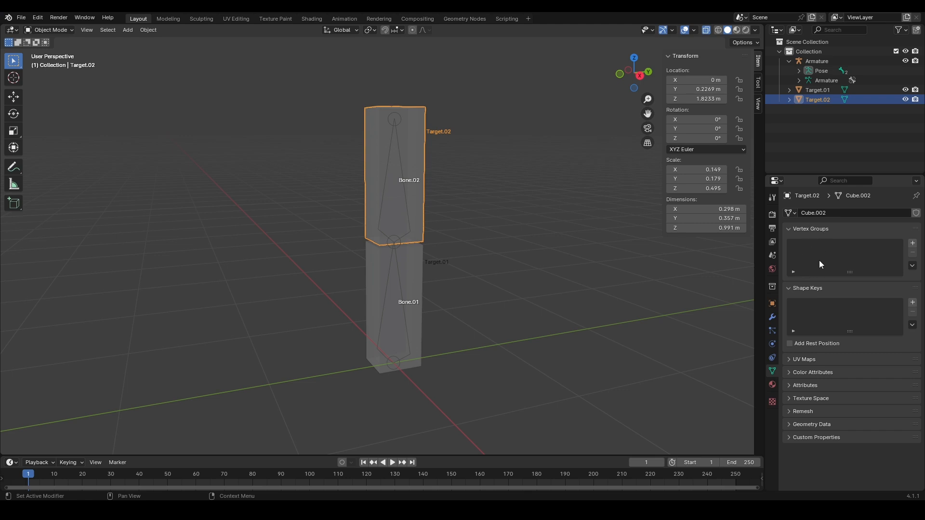
click(912, 243)
click(913, 243)
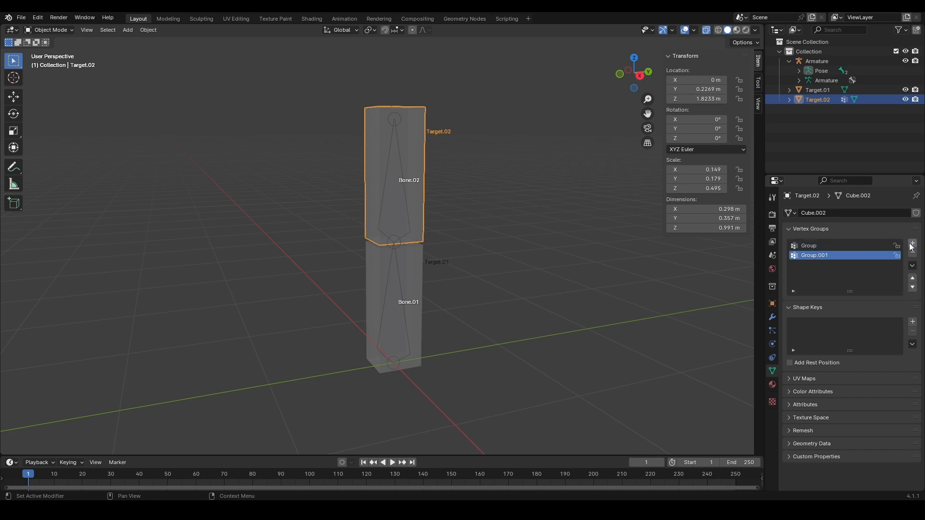
click(913, 254)
click(913, 254)
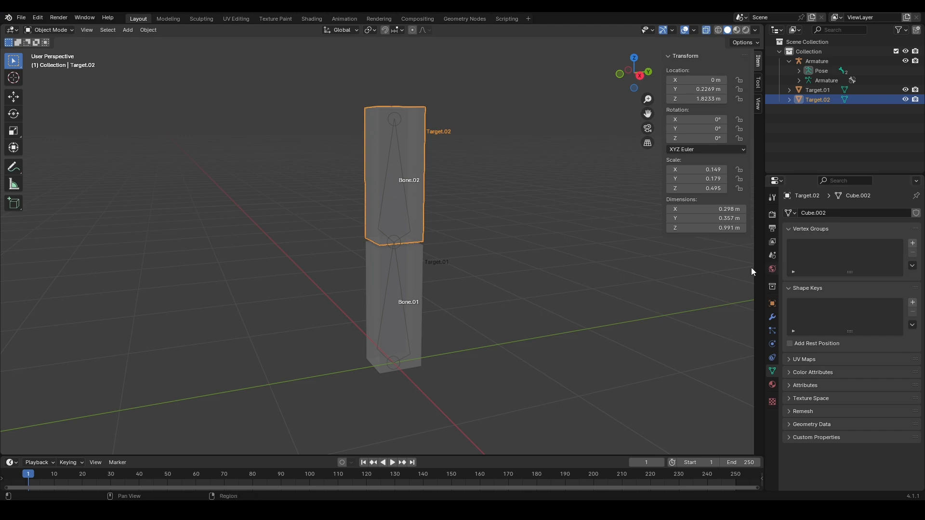
Add a vertex group to the Target.01 mesh and open the mesh in Edit Mode.
click(415, 282)
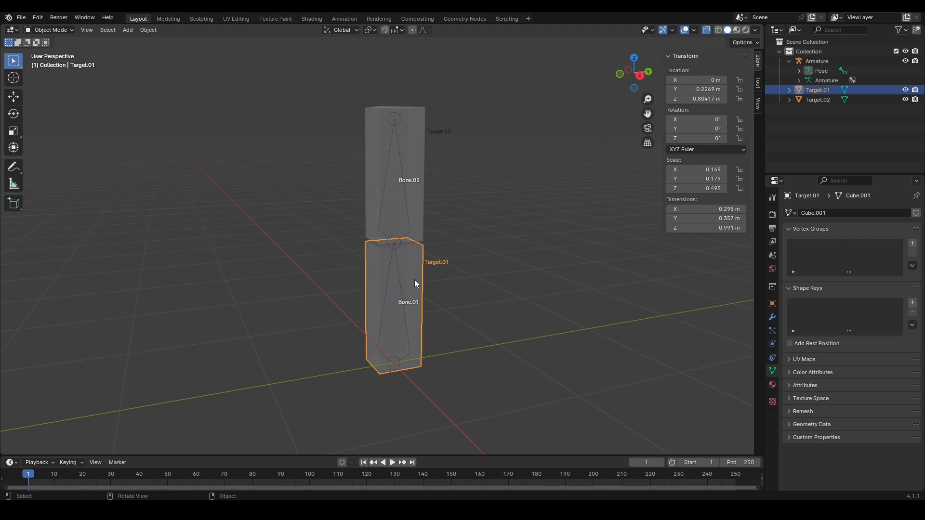
click(912, 244)
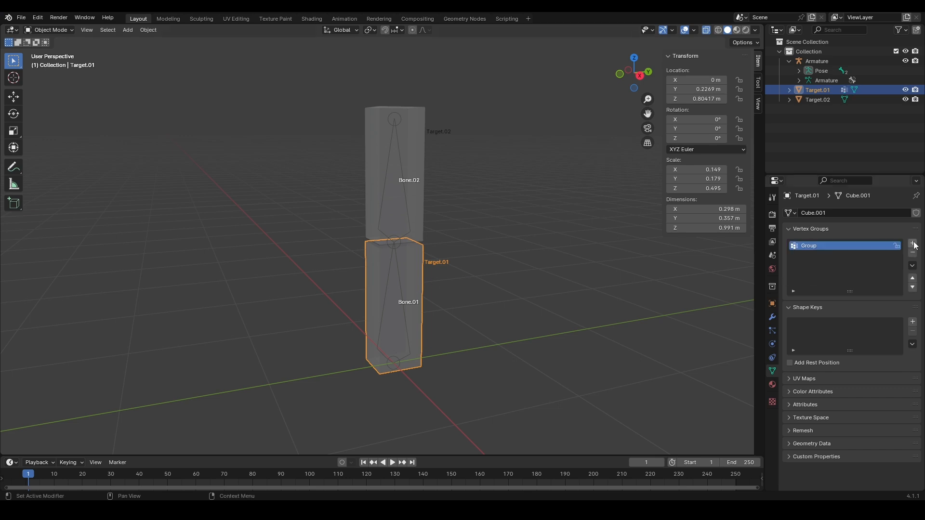
click(57, 30)
click(51, 52)
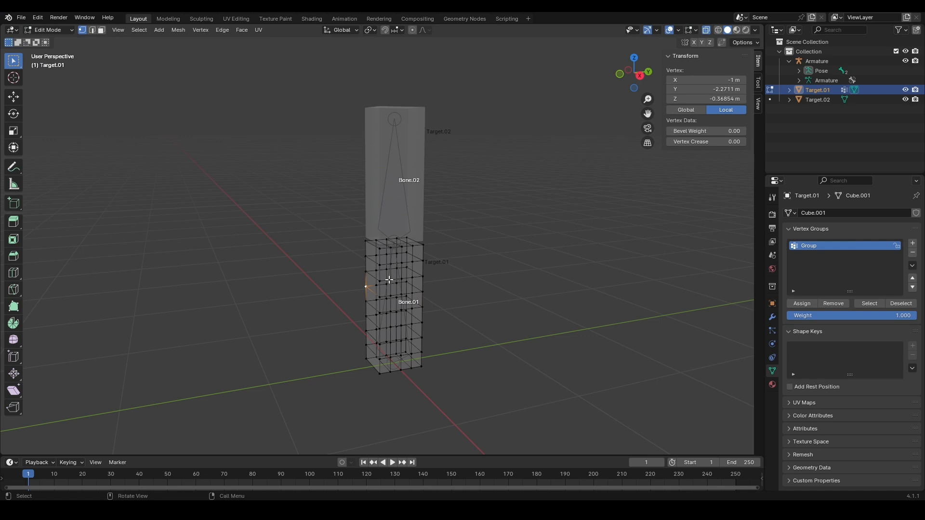
Assign all vertices of Target.01 to its vertex group and check the membership by deselecting and reselecting the group.
key(l)
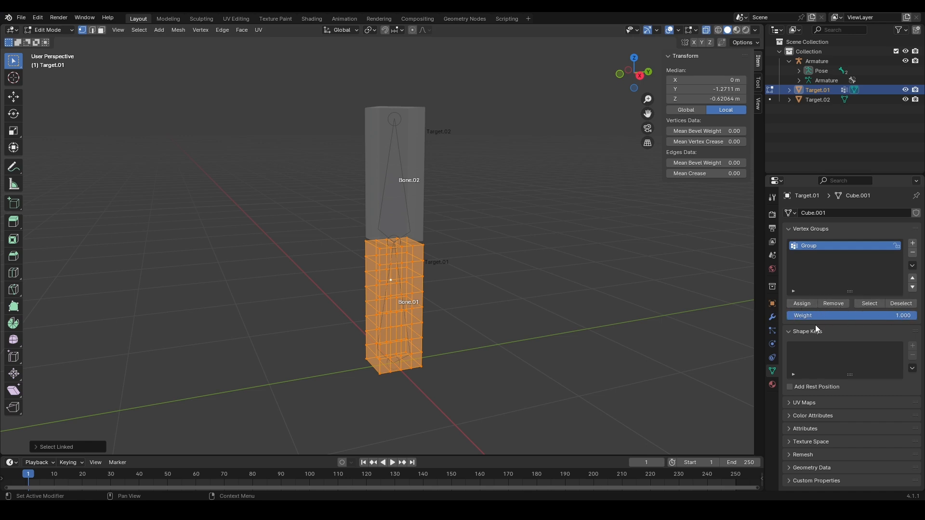
click(799, 304)
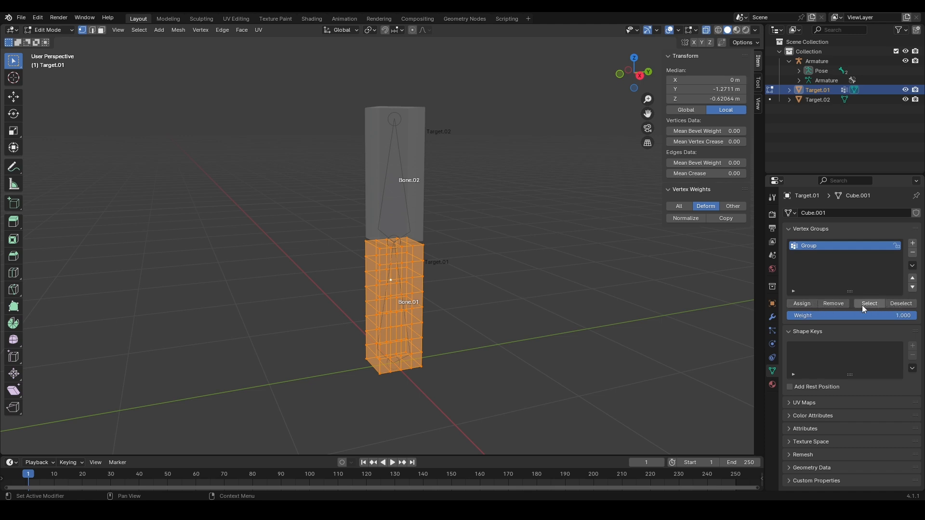
click(896, 304)
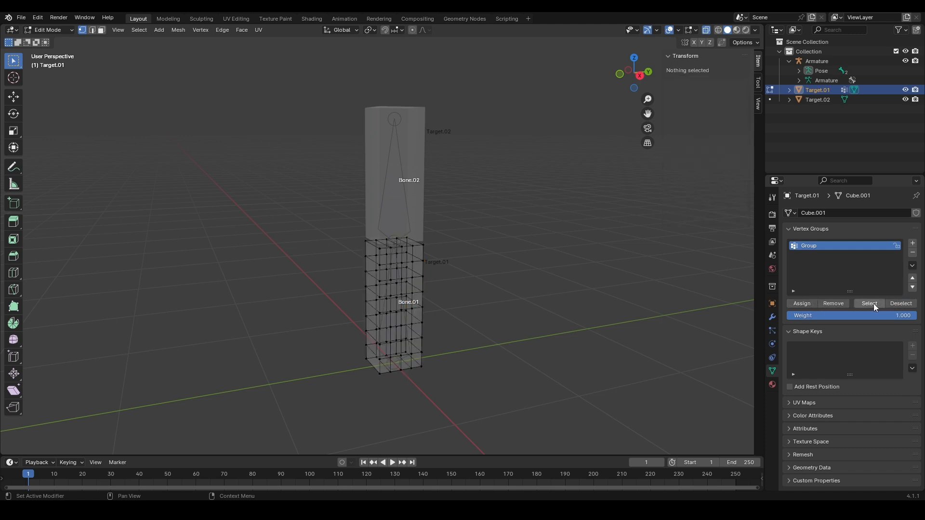
click(874, 306)
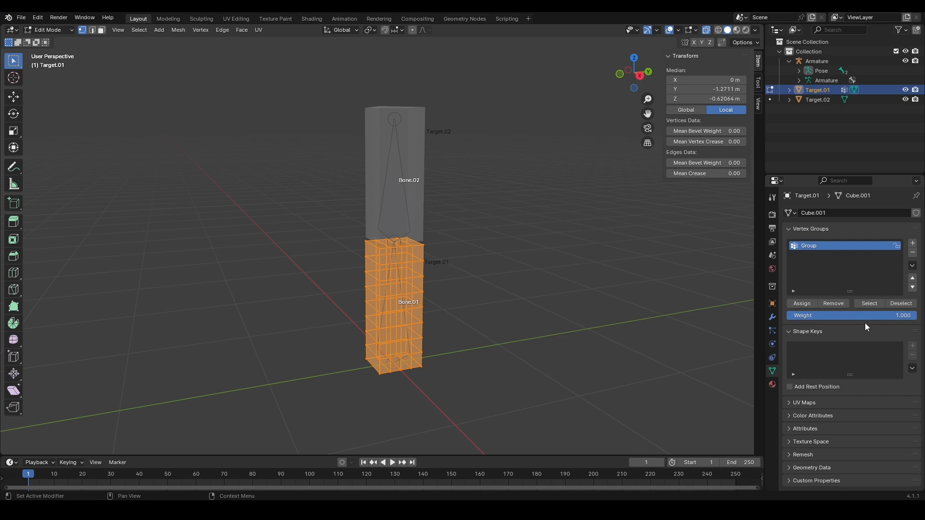
Add an Armature modifier to Target.01 with Armature as its object and Group as its vertex group.
click(772, 317)
click(854, 213)
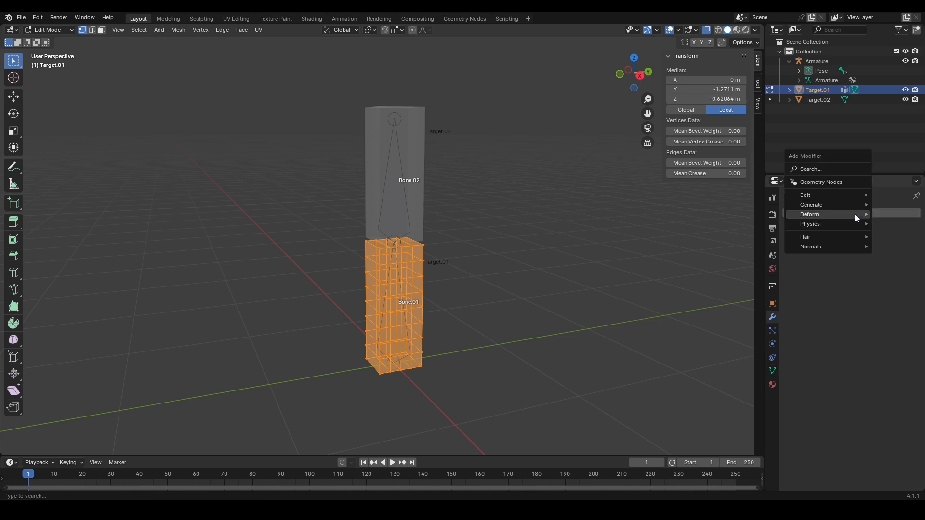
mouse_move(855, 214)
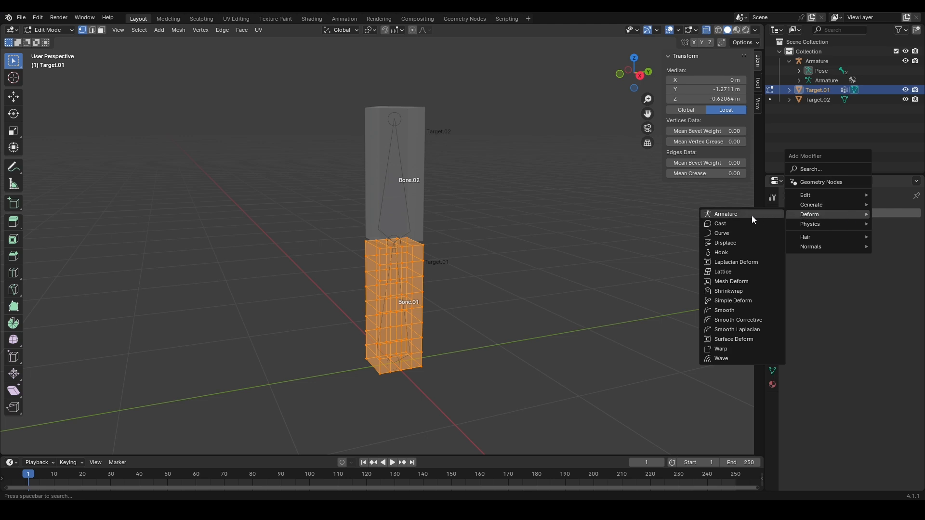
click(734, 214)
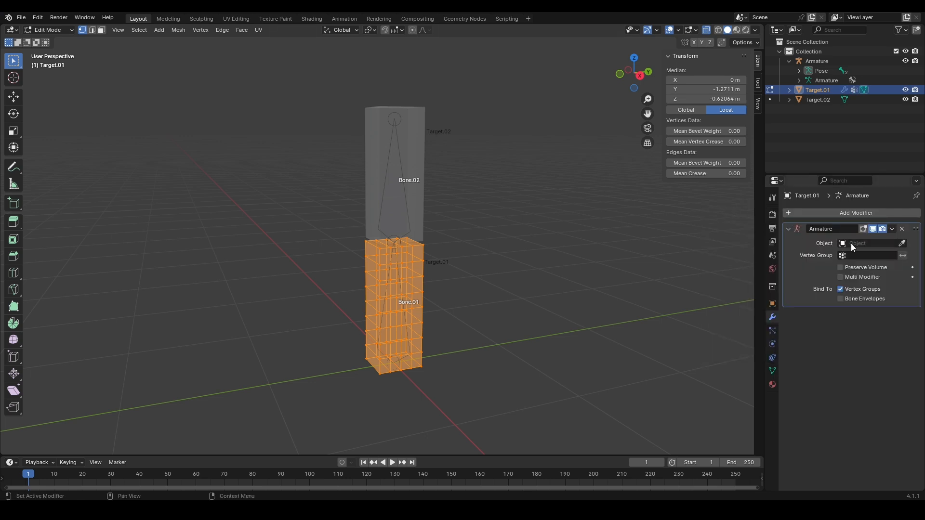
click(825, 244)
click(856, 259)
click(856, 255)
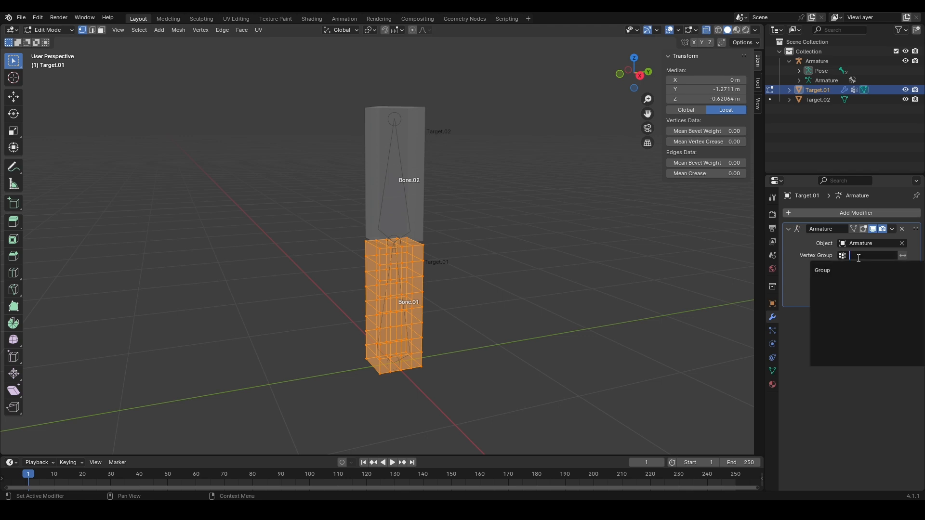
click(856, 268)
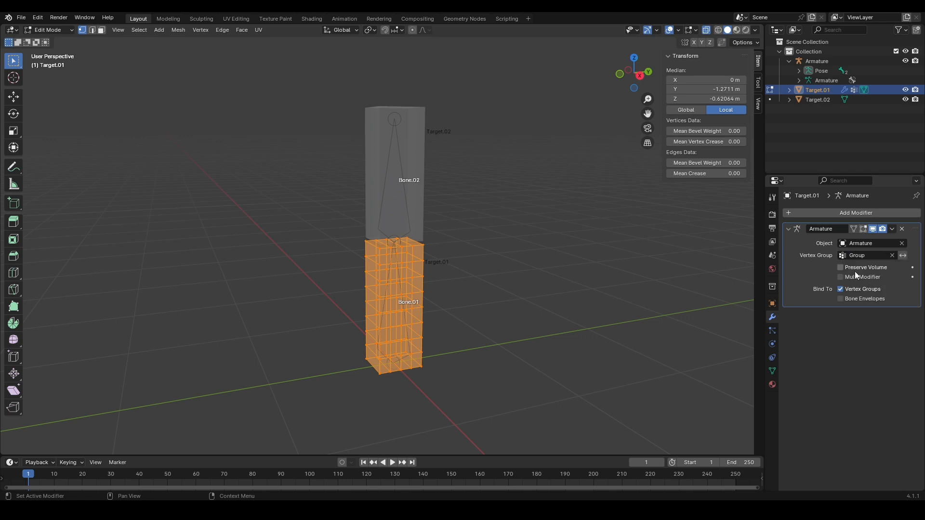
Return to Object Mode and test whether Target.01 follows Bone.01 with a cancelled move of the bone.
click(62, 31)
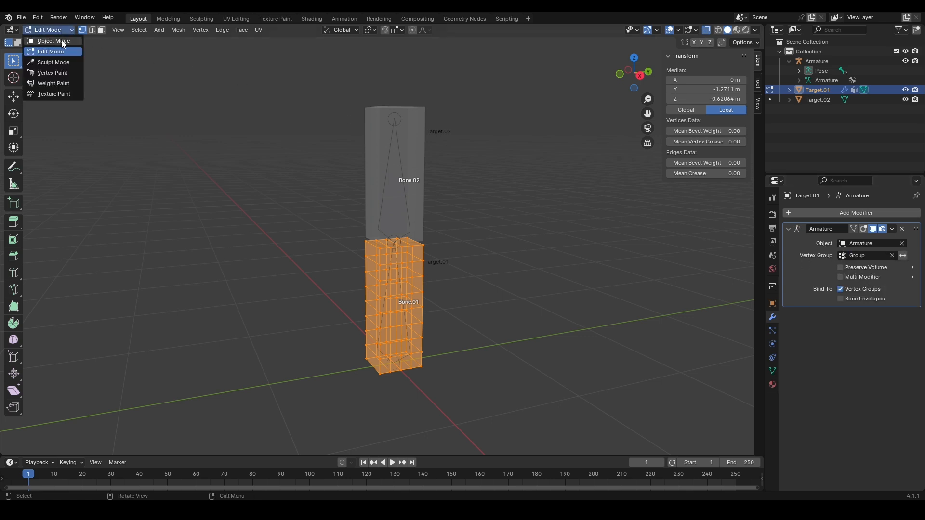
click(62, 40)
click(389, 268)
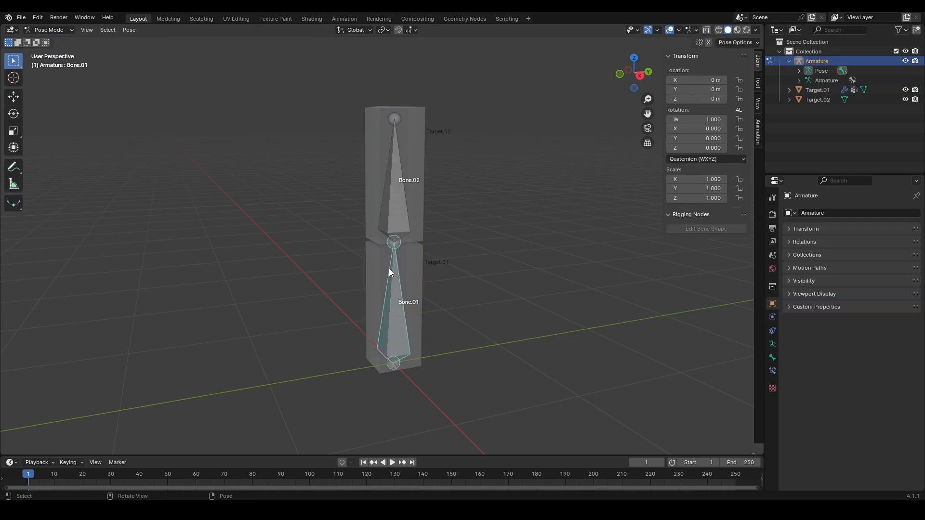
key(g)
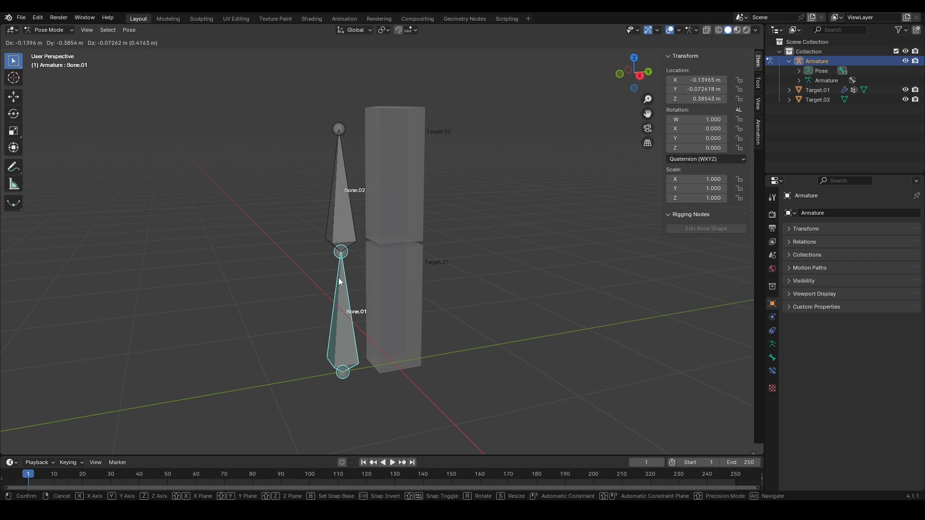
right_click(340, 278)
Rename the vertex group of the Target.01 mesh to Bone.01 to match the bone's name.
click(378, 270)
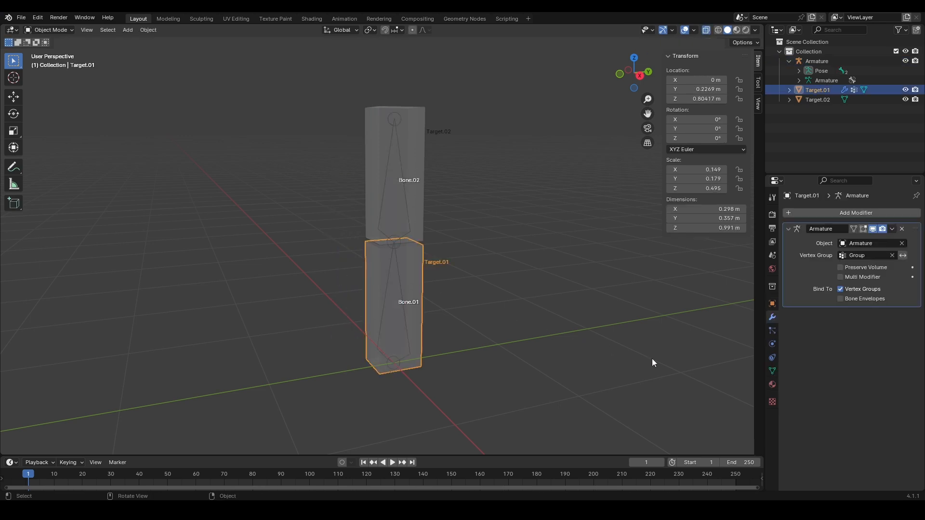
click(772, 371)
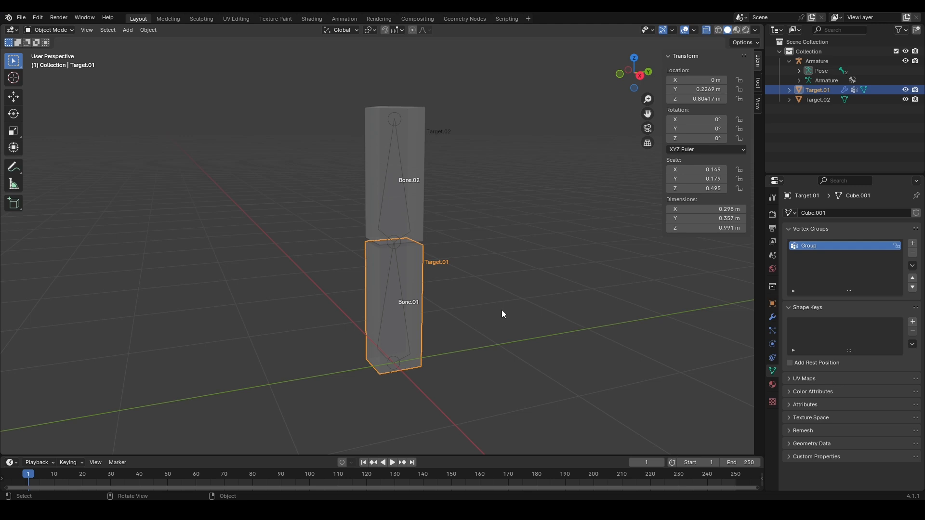
double_click(821, 246)
text(Bone.1)
key(BackSpace)
text(01)
Set the vertex group of Target.01's Armature modifier to Bone.01.
click(773, 317)
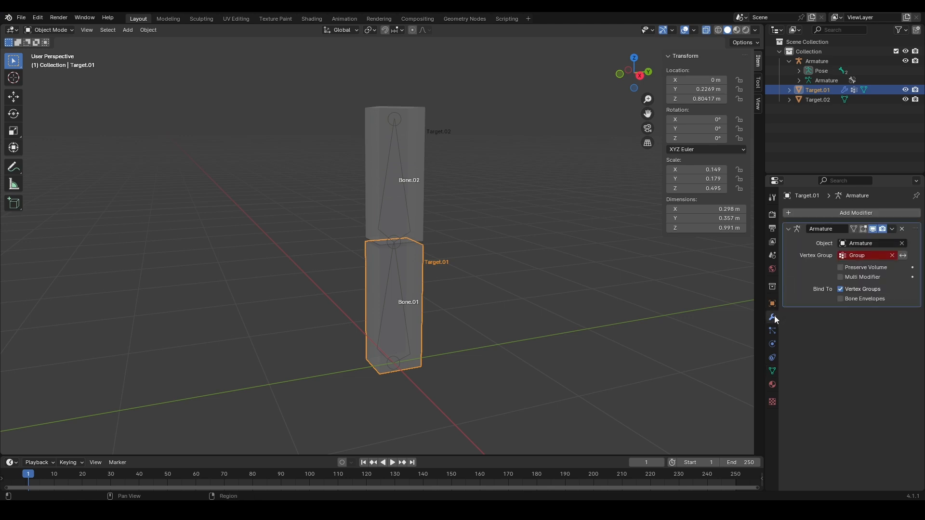
click(866, 256)
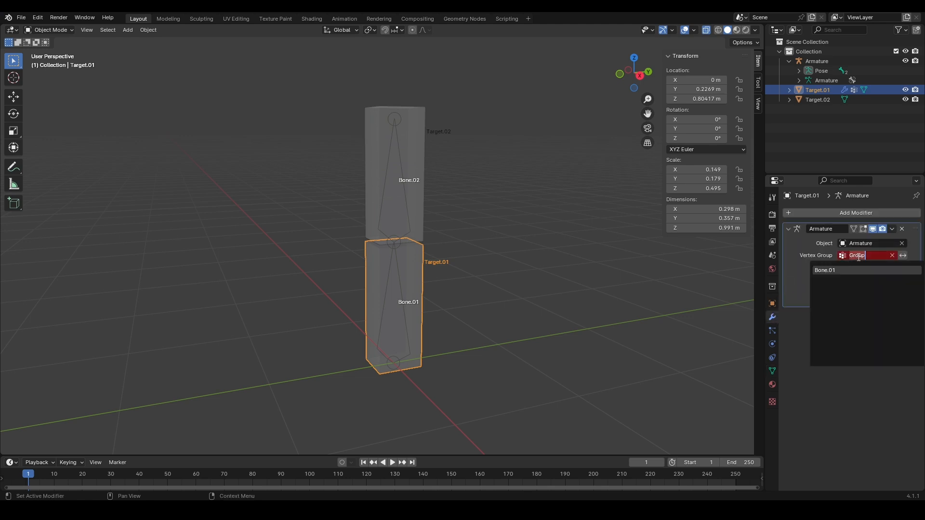
click(824, 271)
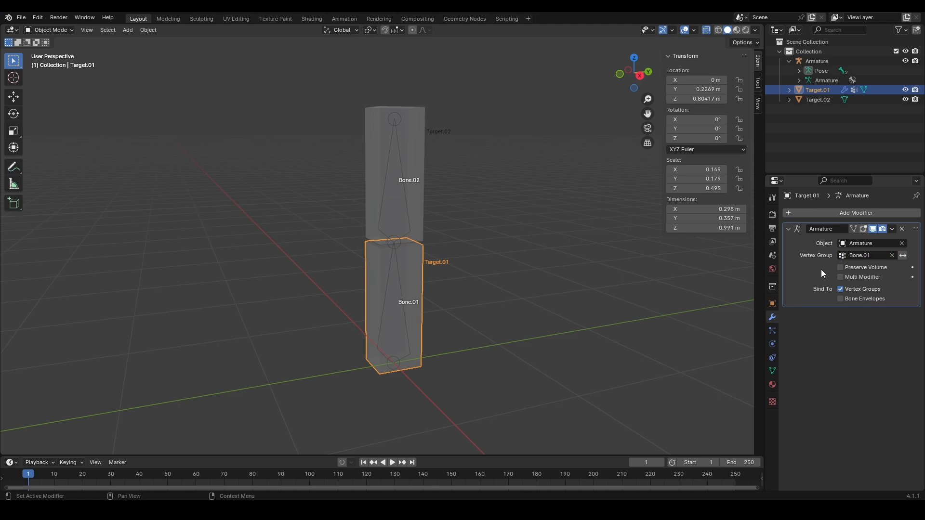
Test the renamed vertex group by moving Bone.01 and cancelling the move.
click(403, 305)
key(g)
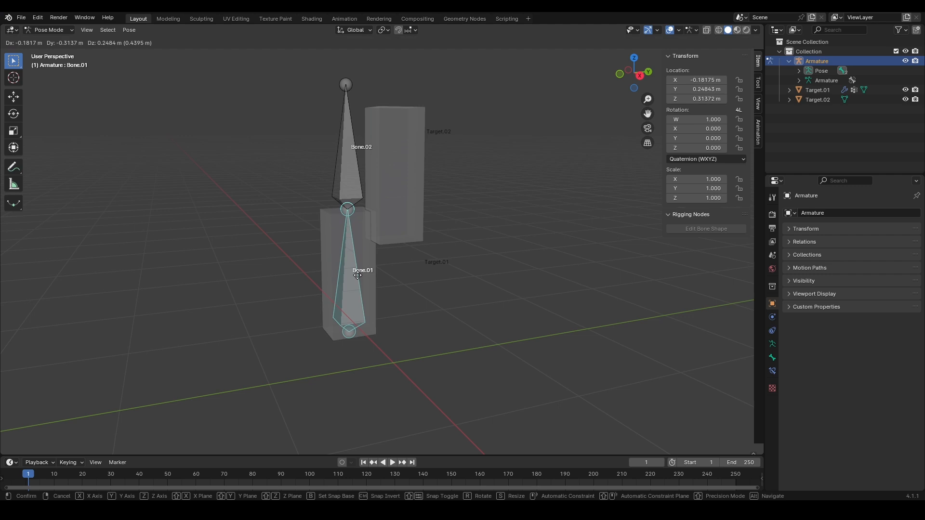
right_click(358, 275)
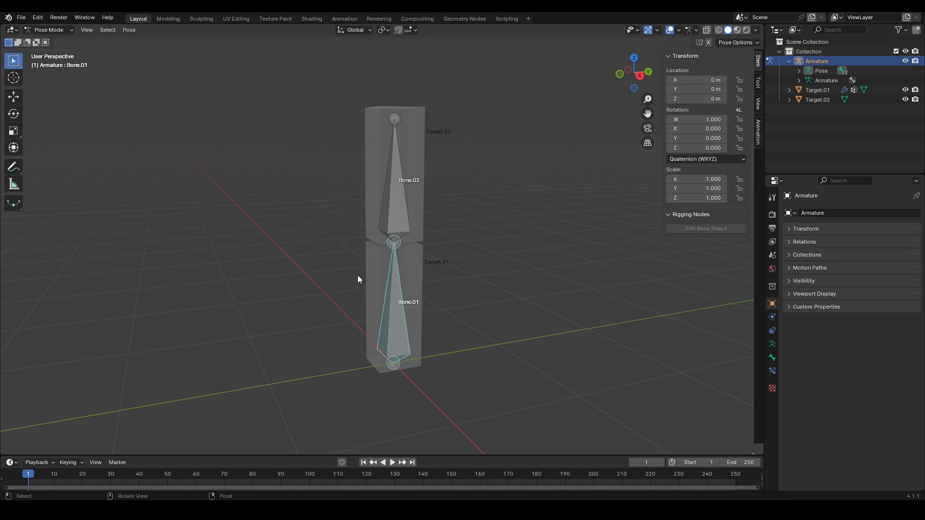
Remove the Armature modifier and the Bone.01 vertex group from Target.01.
click(374, 276)
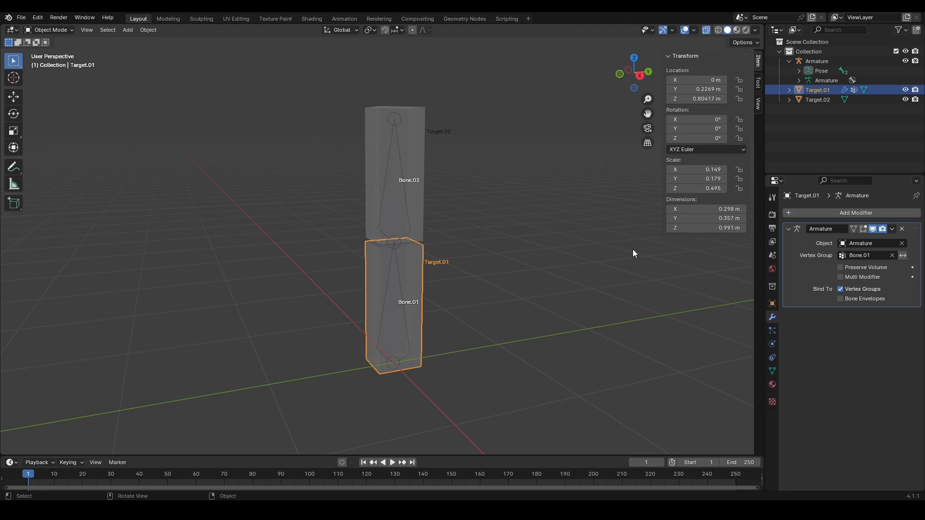
click(901, 229)
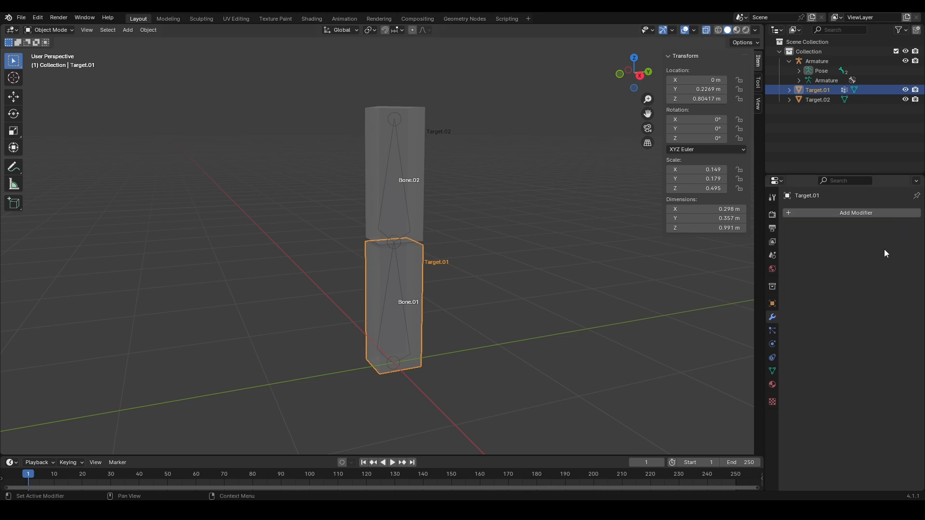
click(773, 370)
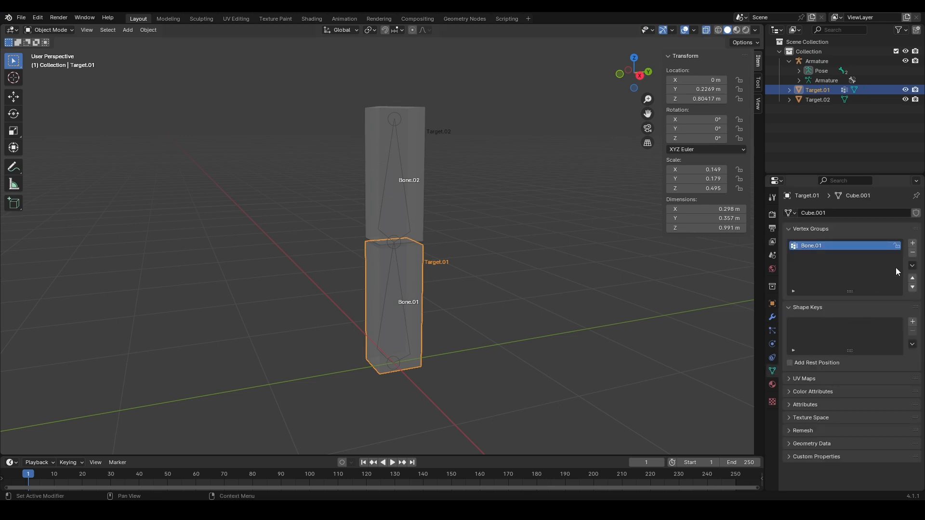
click(912, 252)
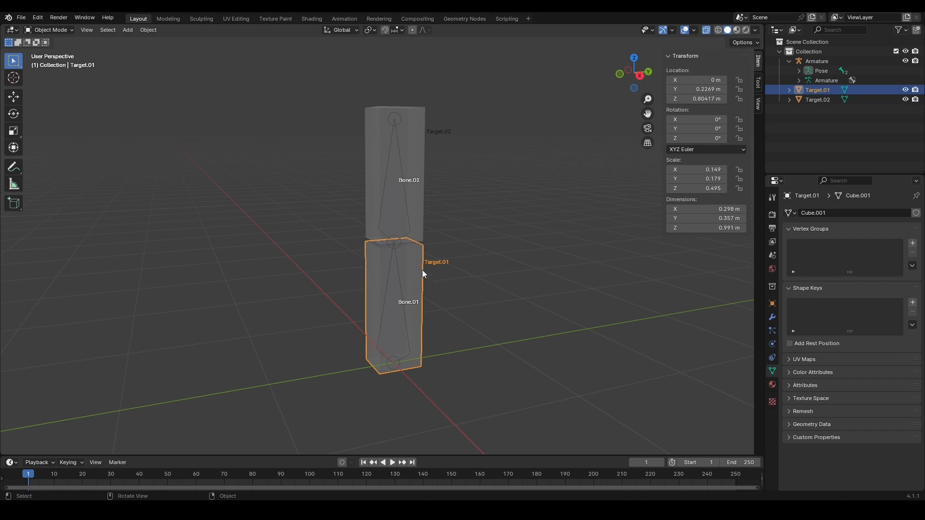
Parent Target.01 to the armature using Armature Deform With Empty Groups.
key(shift)
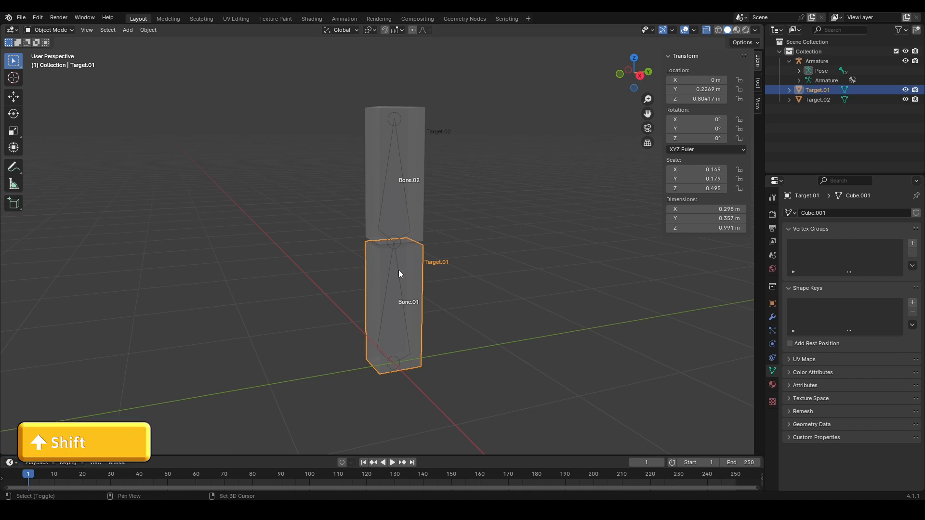
shift+click(399, 274)
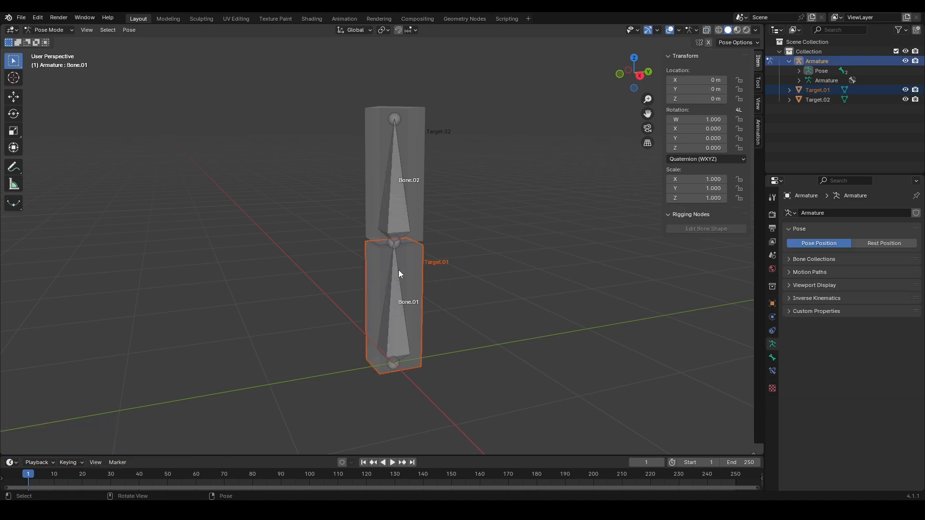
key(ctrl+p)
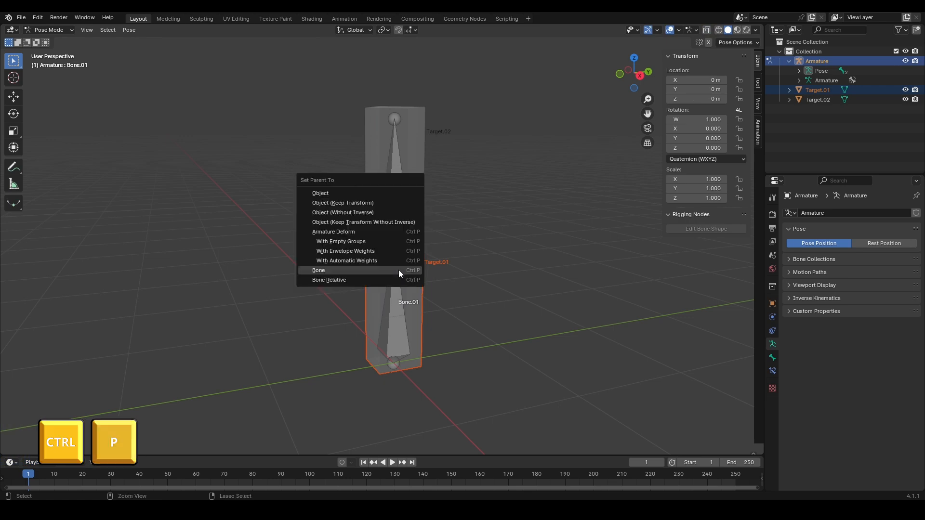
click(368, 242)
Leave Pose Mode, select Target.01 and set its Armature modifier's vertex group to Bone.01.
key(ctrl+Tab)
click(377, 257)
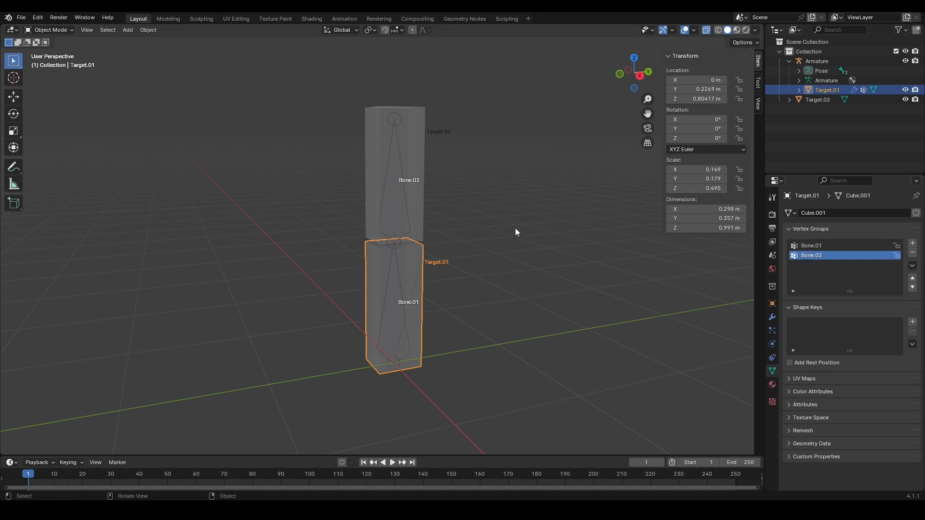
click(773, 317)
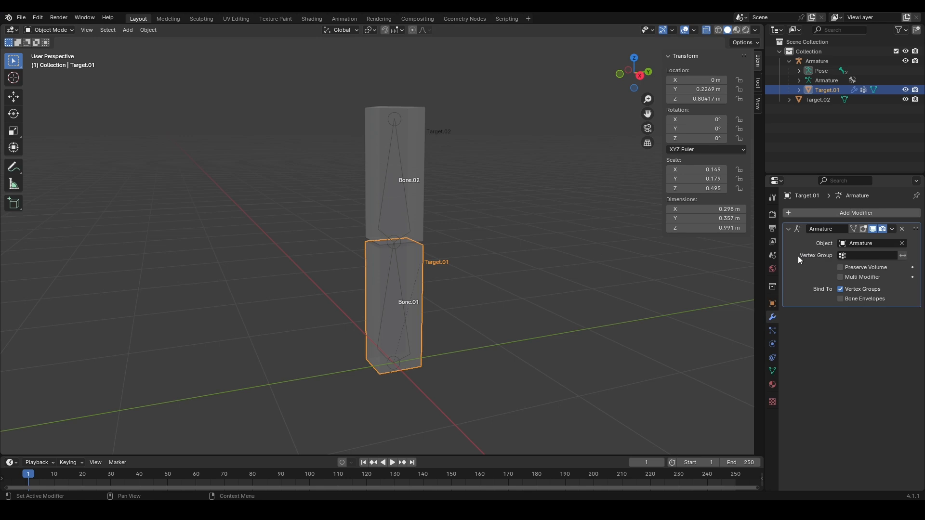
click(848, 256)
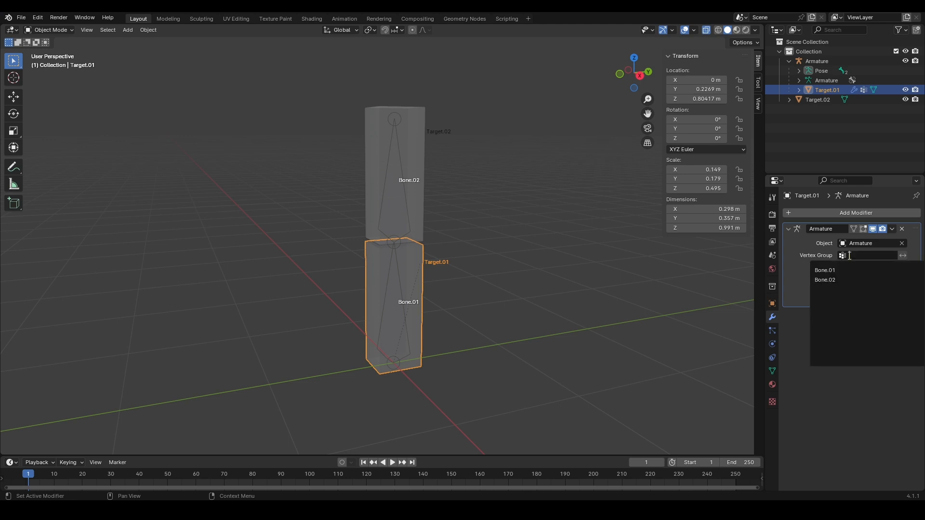
click(849, 271)
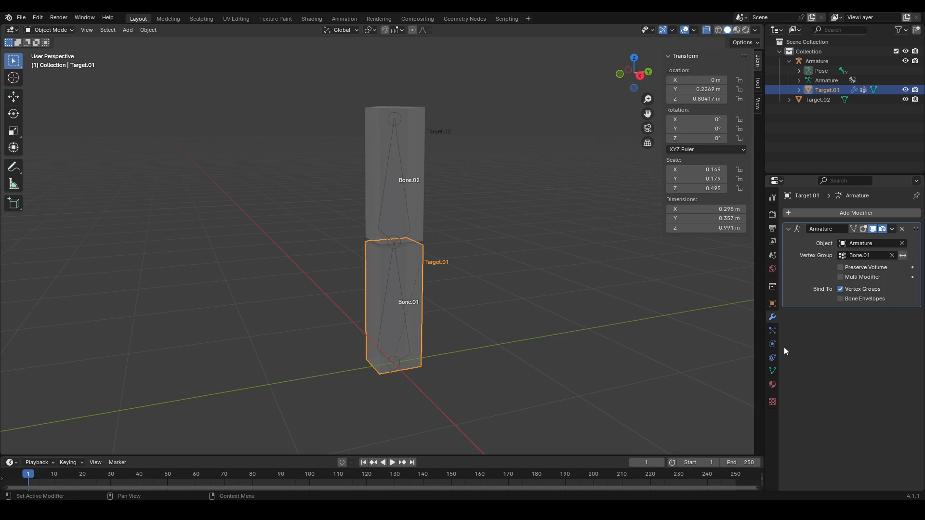
Assign all linked vertices of Target.01 to the Bone.01 vertex group in Edit Mode.
click(772, 371)
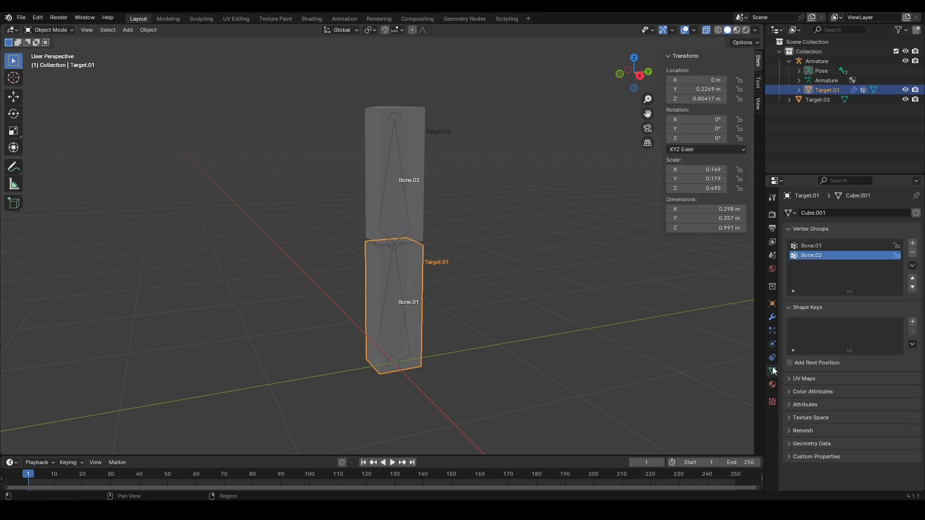
click(819, 245)
click(65, 29)
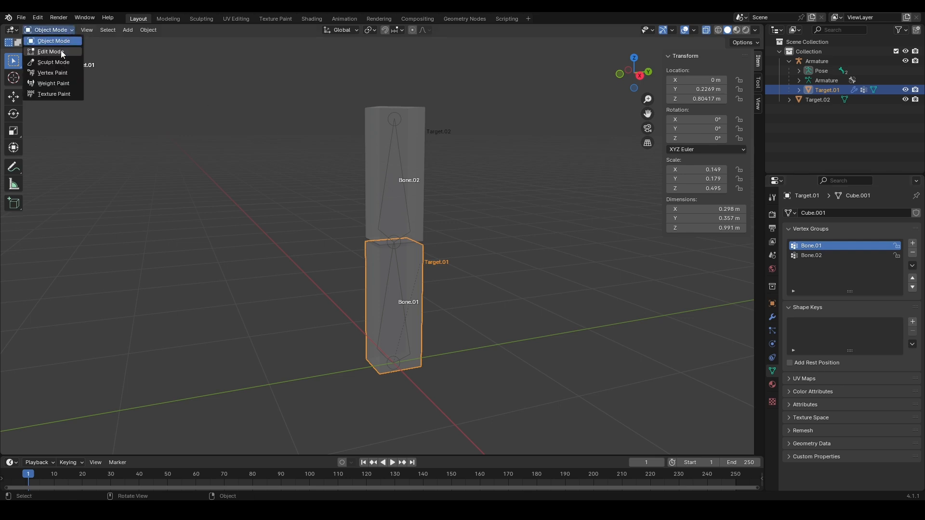
click(61, 52)
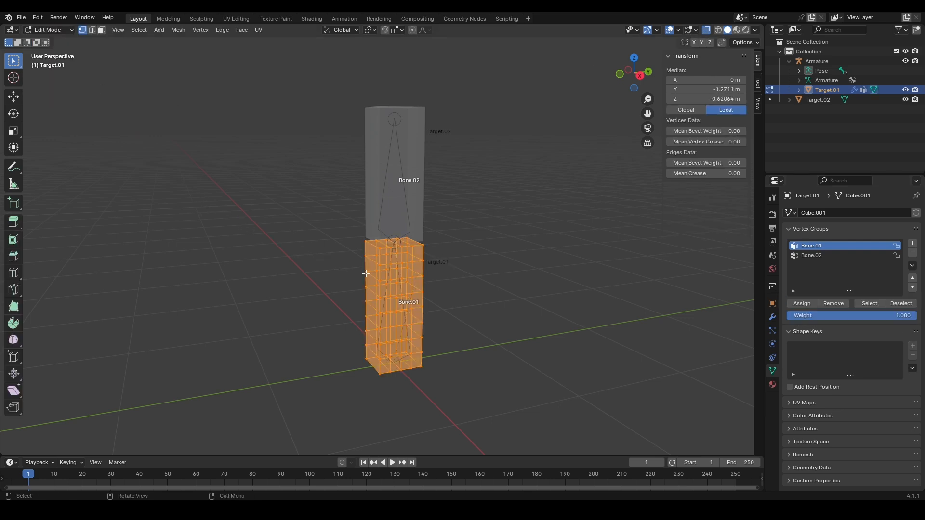
key(ctrl+l)
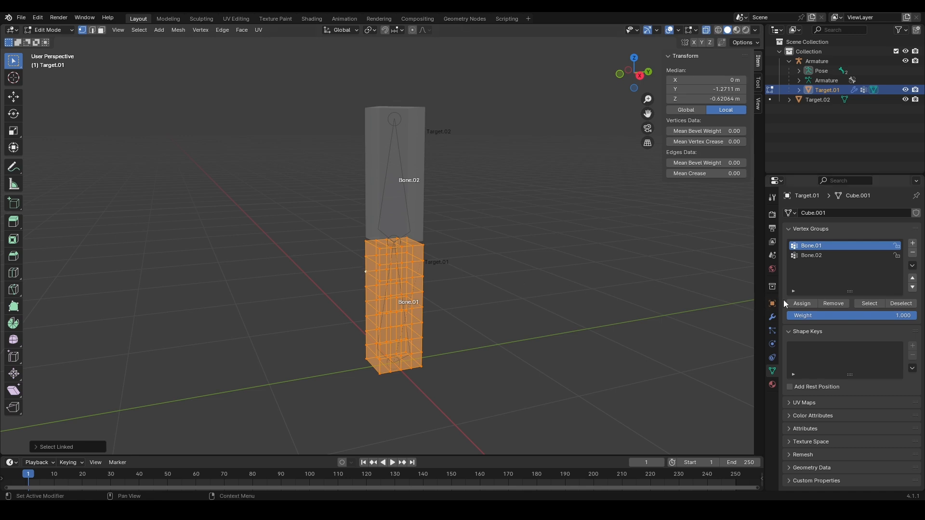
click(796, 304)
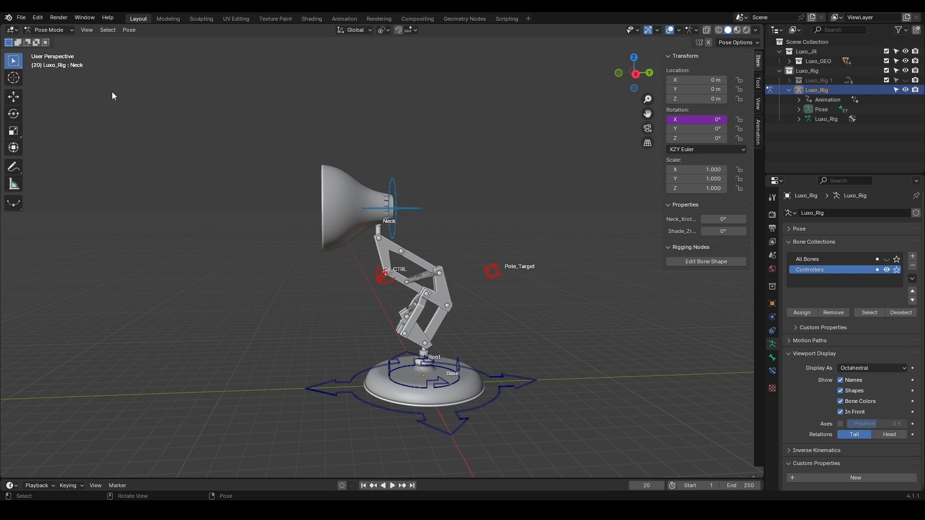
Turn off Lock Object Modes.
click(37, 17)
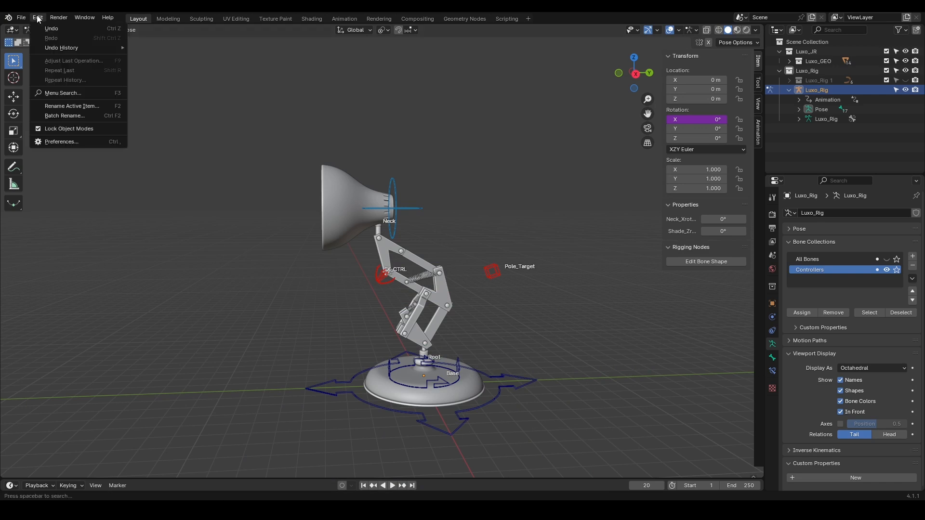
click(67, 129)
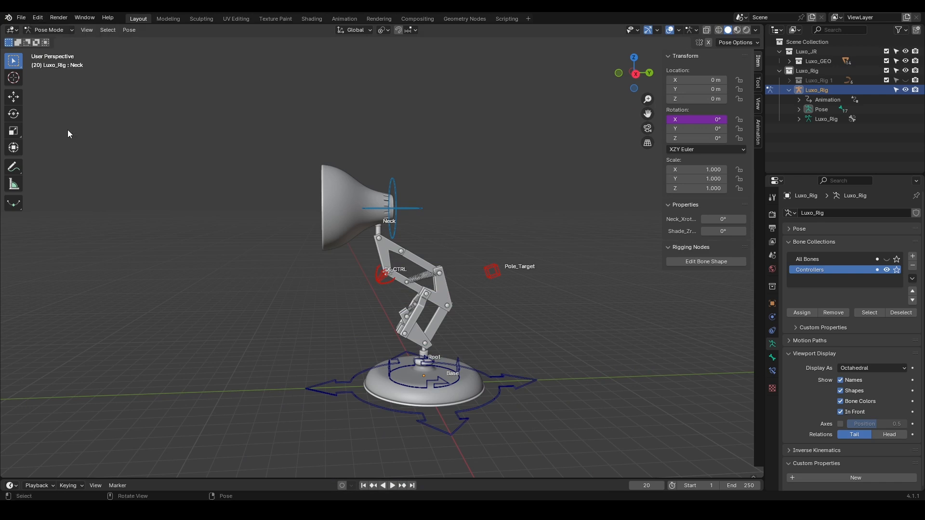
Show the All Bones collection of Luxo_Rig and turn off the display of custom bone shapes.
click(885, 260)
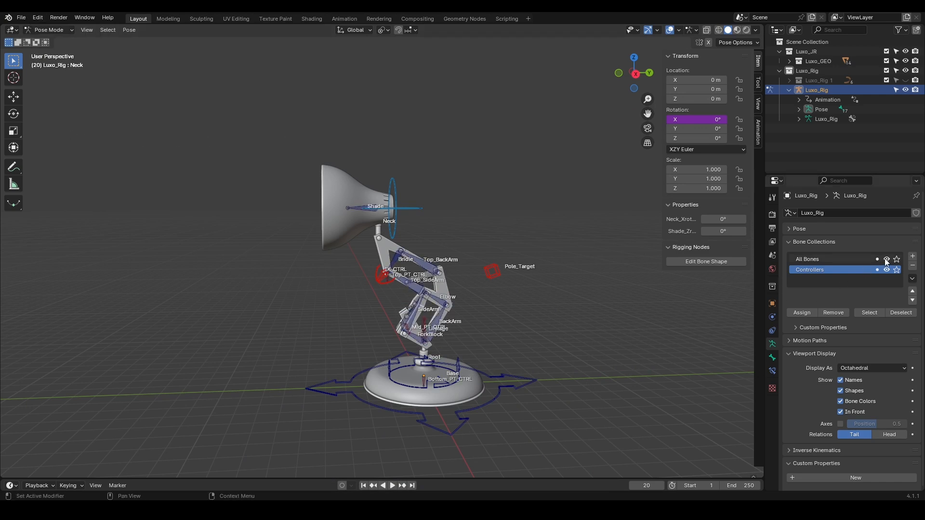
click(841, 391)
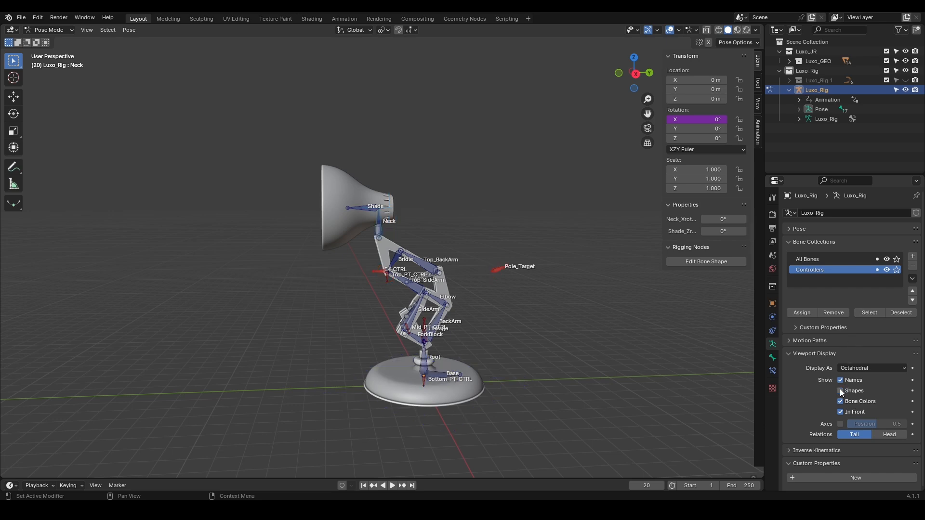
Select all the lamp meshes one by one, from the base through the arm parts to the shade and neck.
scroll(459, 359, up, 3)
shift+middle_drag(488, 362, 452, 269)
key(ctrl+Tab)
click(453, 351)
shift+click(421, 318)
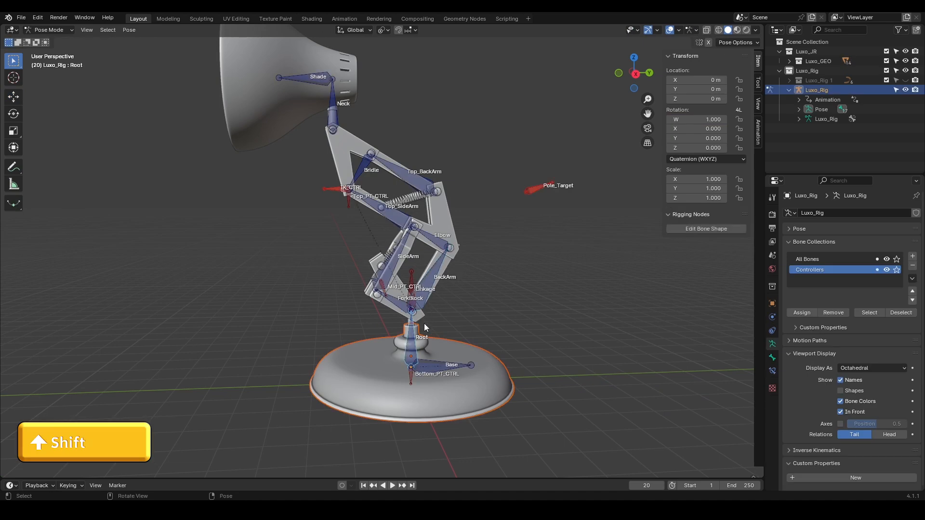
shift+click(424, 316)
shift+click(444, 260)
shift+click(449, 227)
shift+click(413, 248)
scroll(395, 345, up, 3)
shift+click(343, 169)
shift+click(314, 107)
shift+click(389, 94)
scroll(408, 380, up, 2)
middle_drag(391, 378, 387, 306)
shift+click(403, 345)
scroll(375, 333, down, 2)
shift+middle_drag(295, 179, 336, 413)
shift+click(214, 143)
shift+click(296, 153)
scroll(351, 242, down, 3)
scroll(351, 242, down, 2)
middle_drag(351, 241, 452, 306)
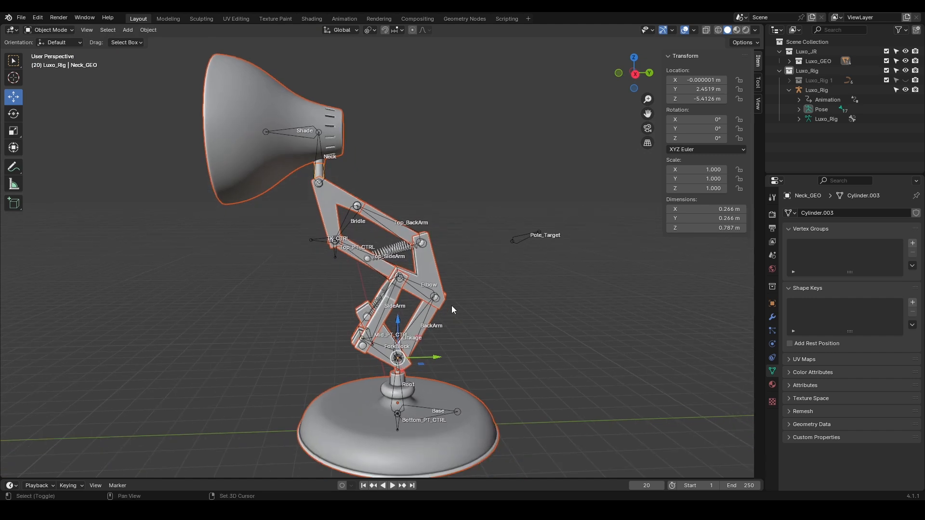
Add Luxo_Rig to the selection as the active object and parent the meshes to it using Armature Deform With Empty Groups.
shift+click(427, 314)
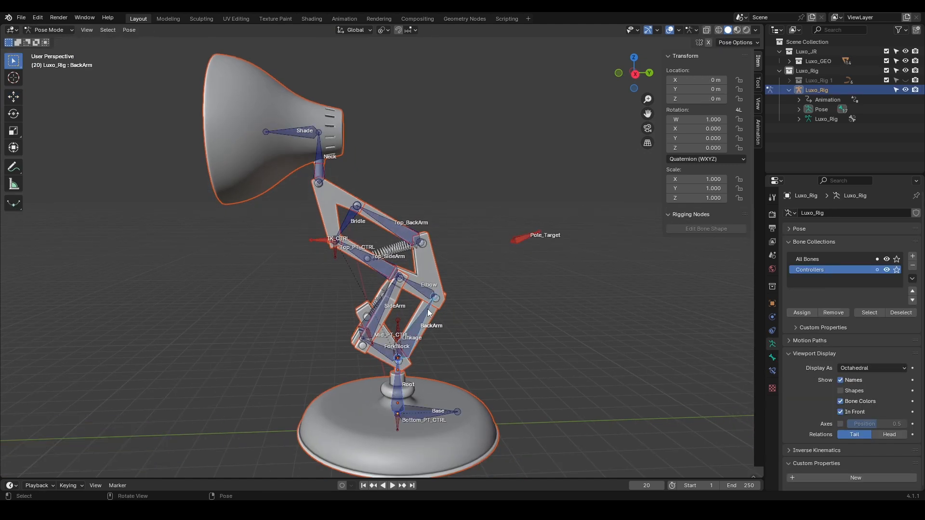
key(ctrl+p)
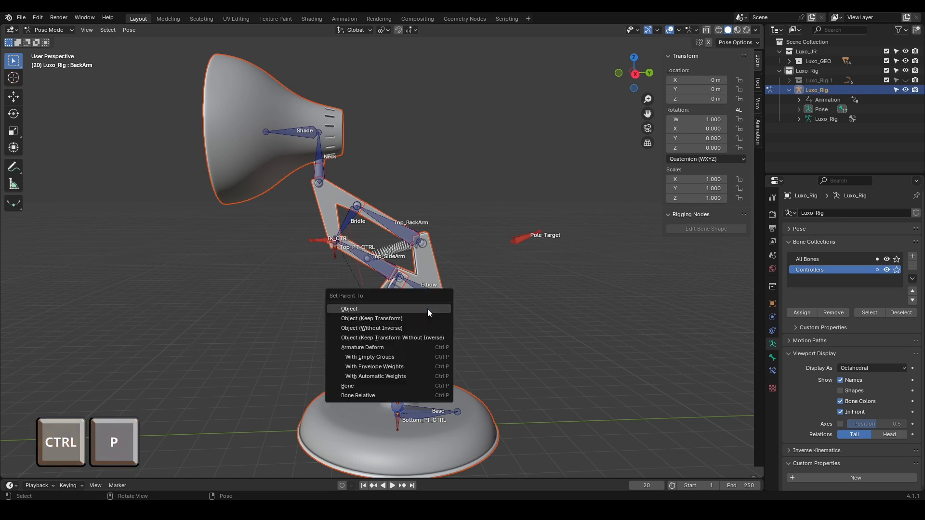
click(348, 357)
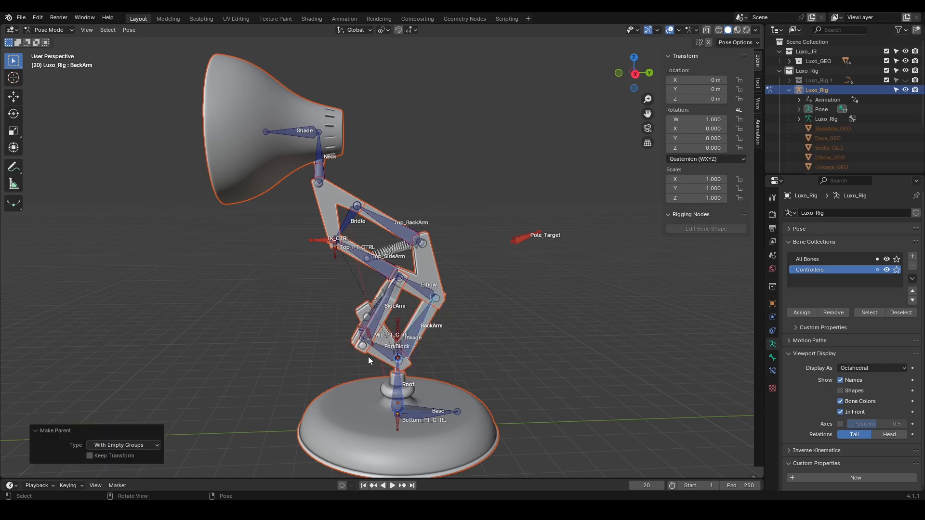
Select Base_GEO, enter Edit Mode and inspect its vertex groups and Armature modifier.
click(365, 391)
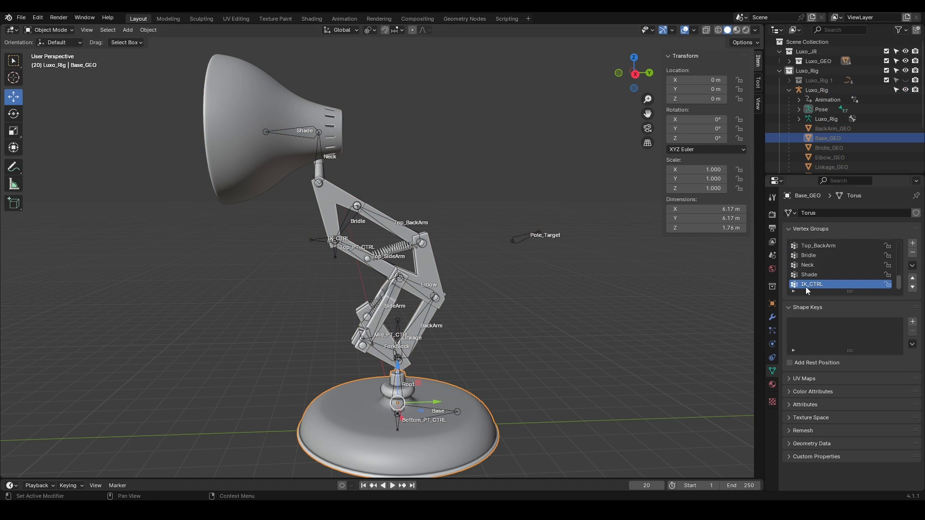
scroll(805, 287, up, 5)
scroll(804, 285, up, 5)
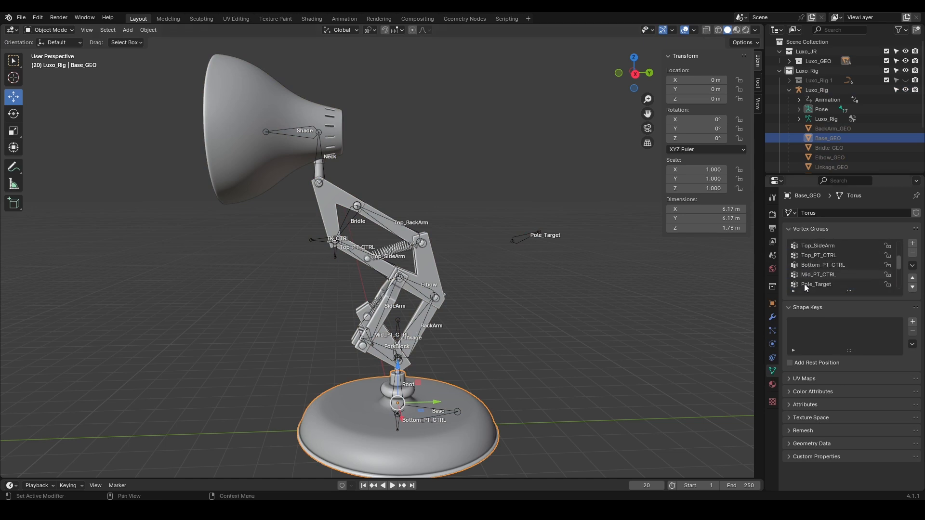
key(Tab)
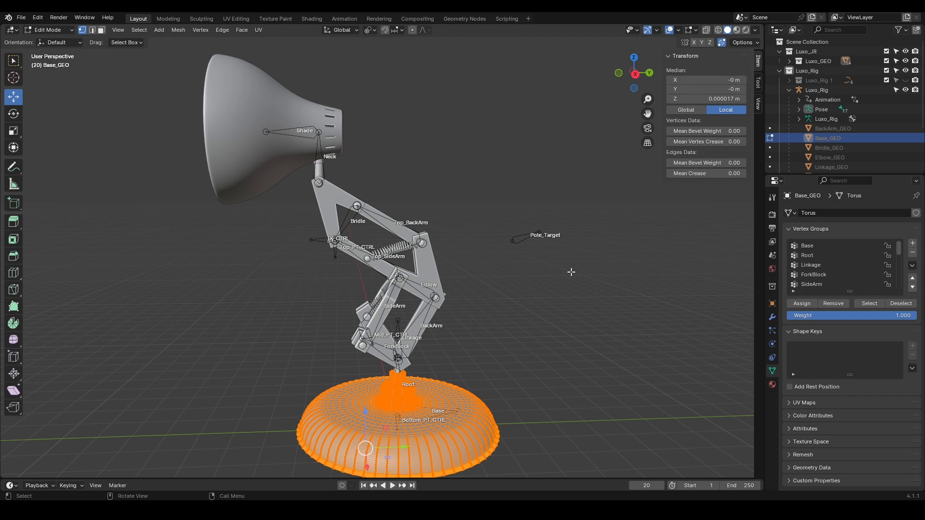
click(773, 318)
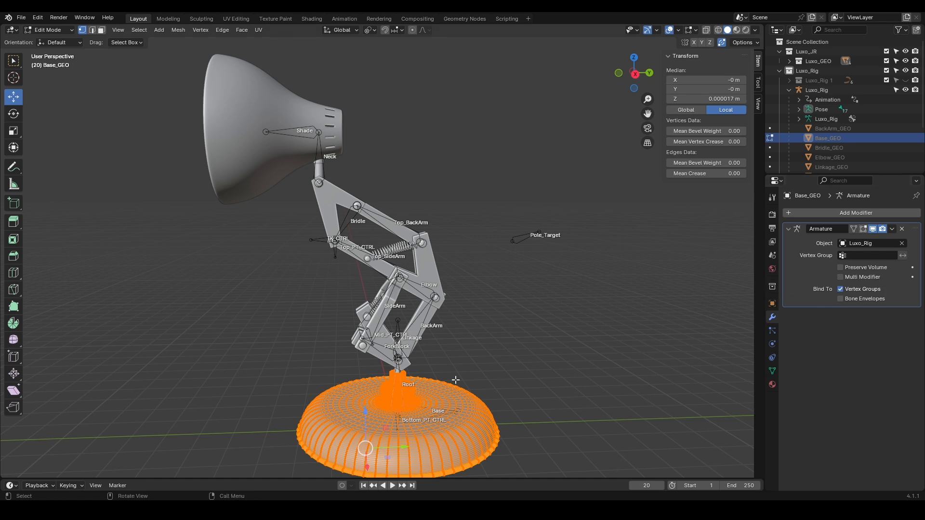
click(773, 371)
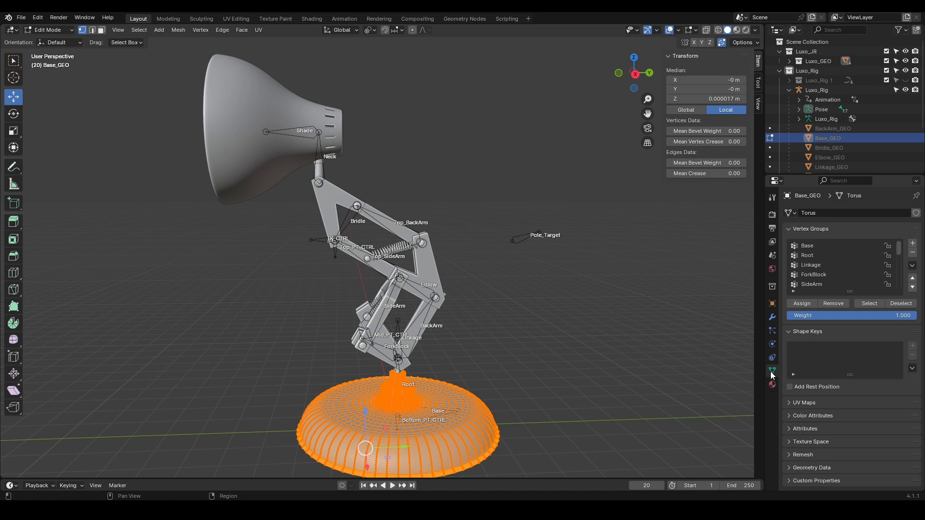
Assign all linked vertices of Base_GEO to the Base vertex group and filter the vertex weights to Deform.
click(813, 245)
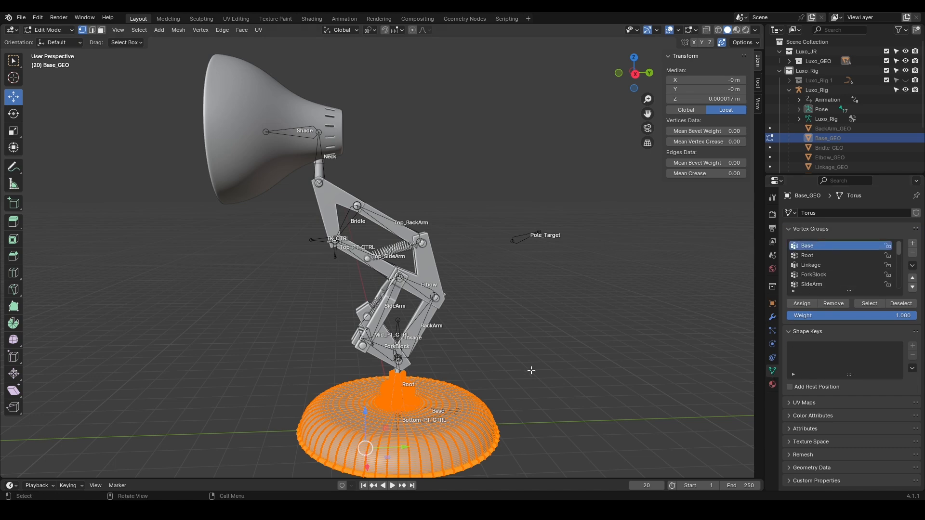
key(alt+a)
key(l)
shift+right_click(459, 413)
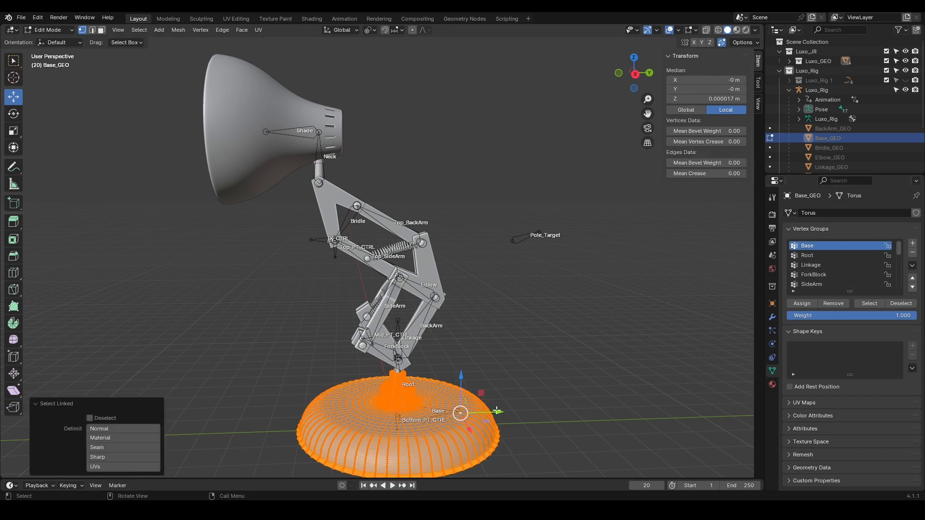
click(802, 304)
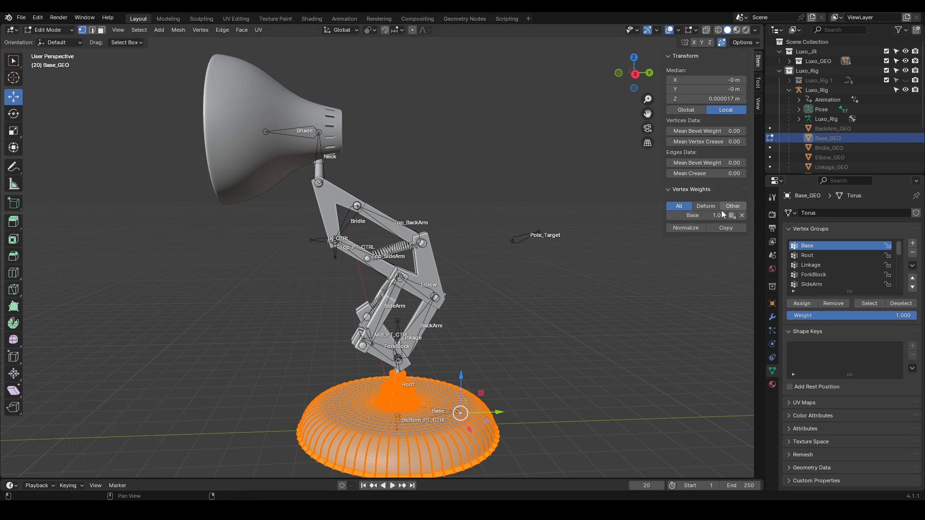
click(707, 206)
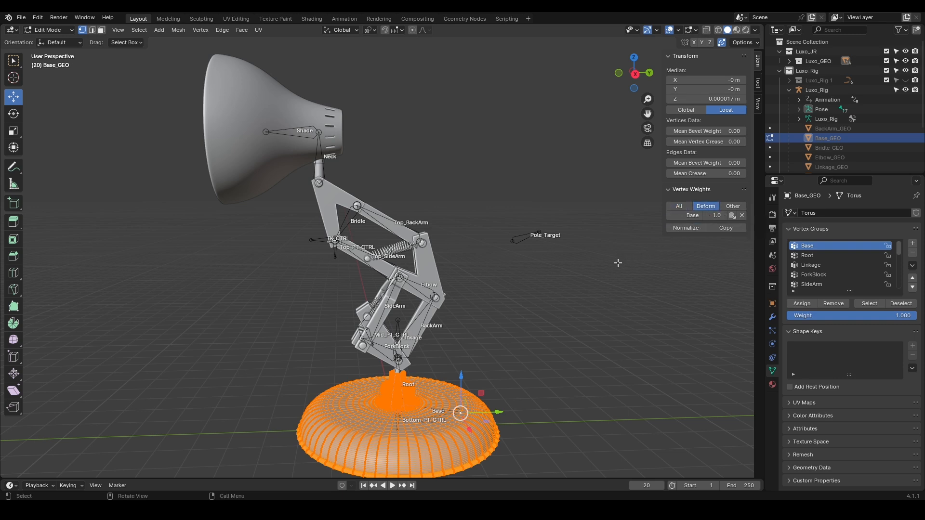
Set the vertex group of Base_GEO's Armature modifier to Base and leave Edit Mode.
click(773, 317)
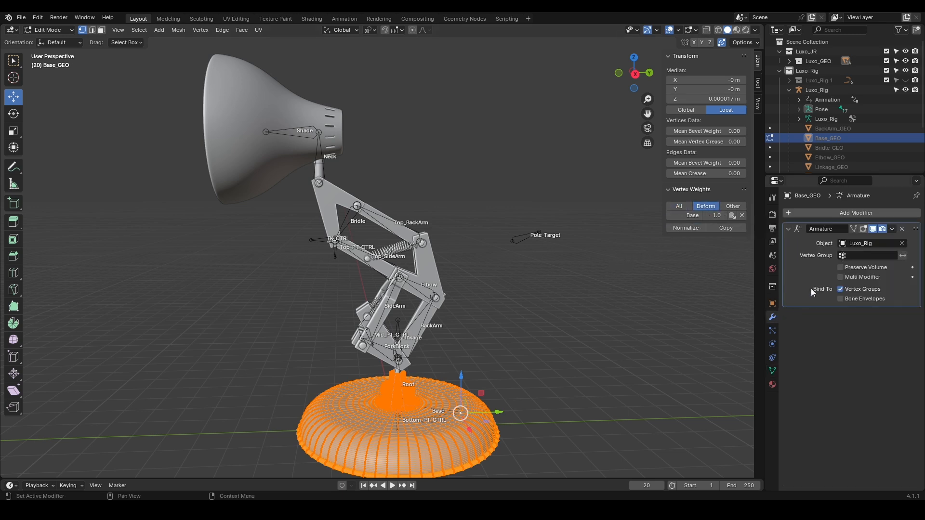
click(863, 255)
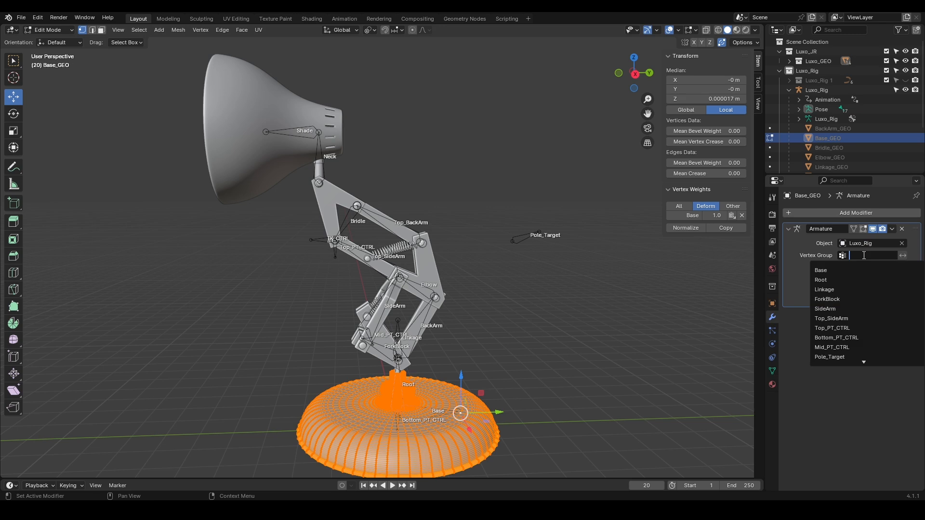
click(837, 271)
key(Tab)
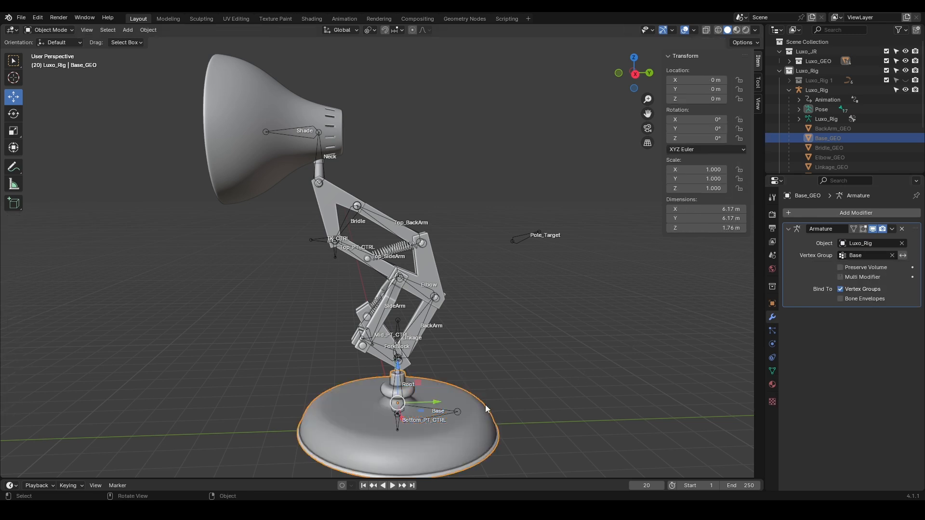
Try moving the Base bone in Pose Mode to test how the lamp base follows it.
click(428, 408)
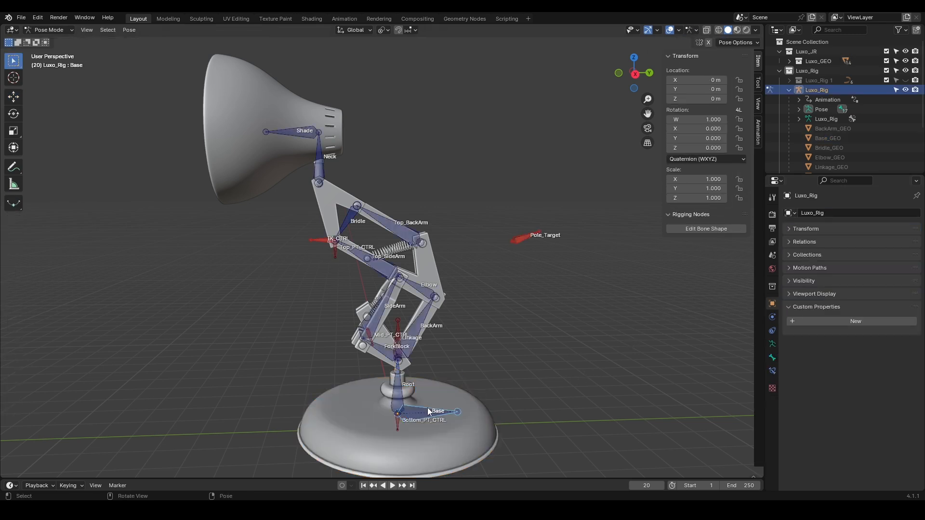
key(g)
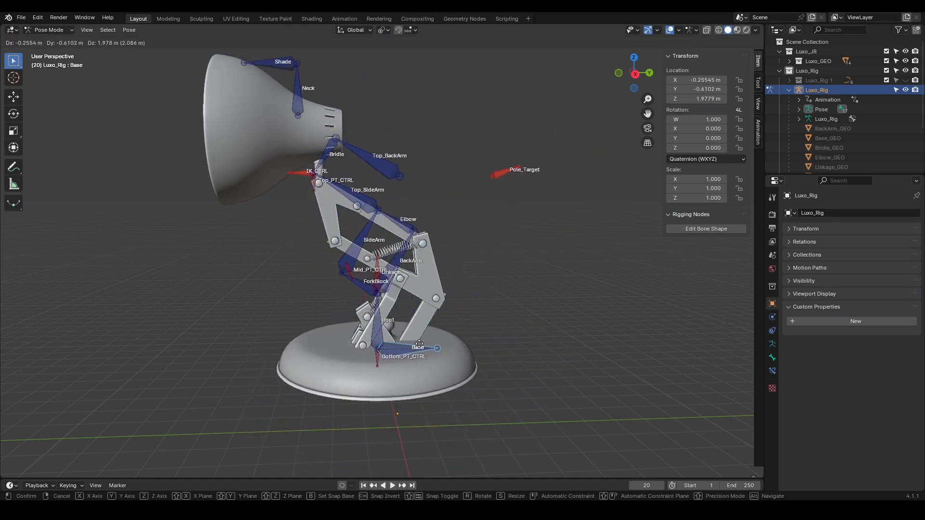
right_click(447, 411)
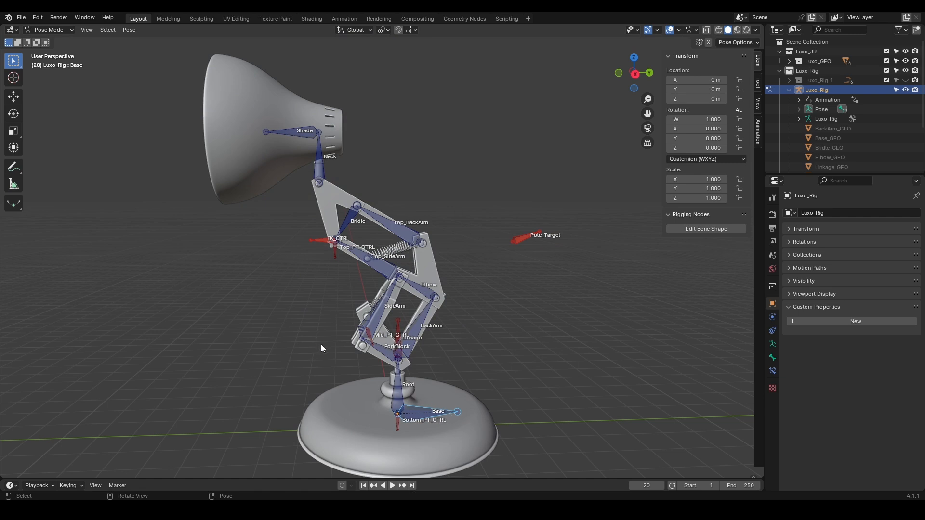
Enter Edit Mode on ForkBlock_GEO and select all linked vertices of the near side plate and its round pin ends.
click(372, 354)
key(Tab)
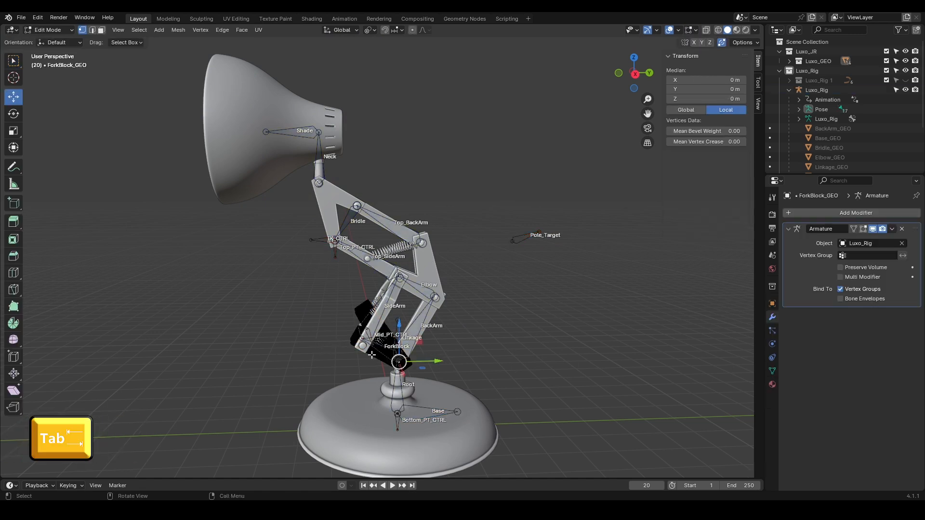
scroll(393, 378, up, 3)
shift+middle_drag(394, 378, 393, 244)
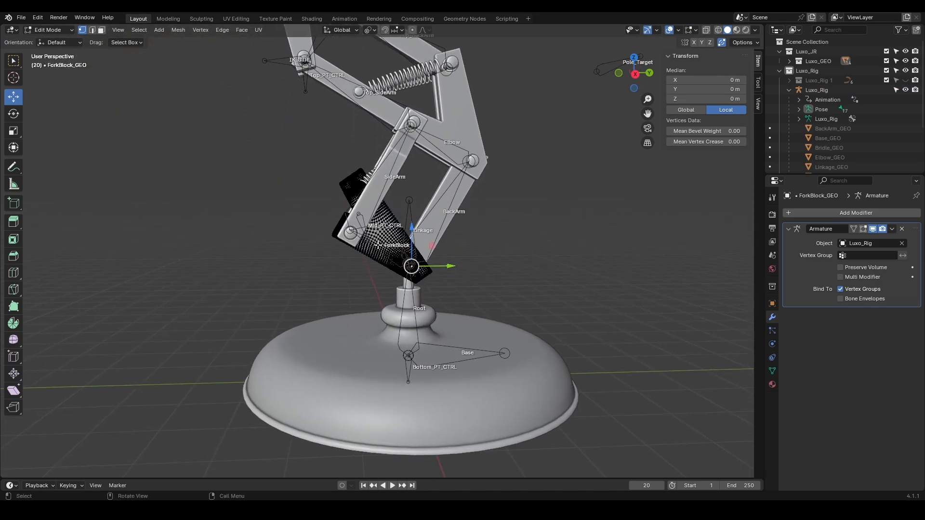
scroll(378, 245, up, 2)
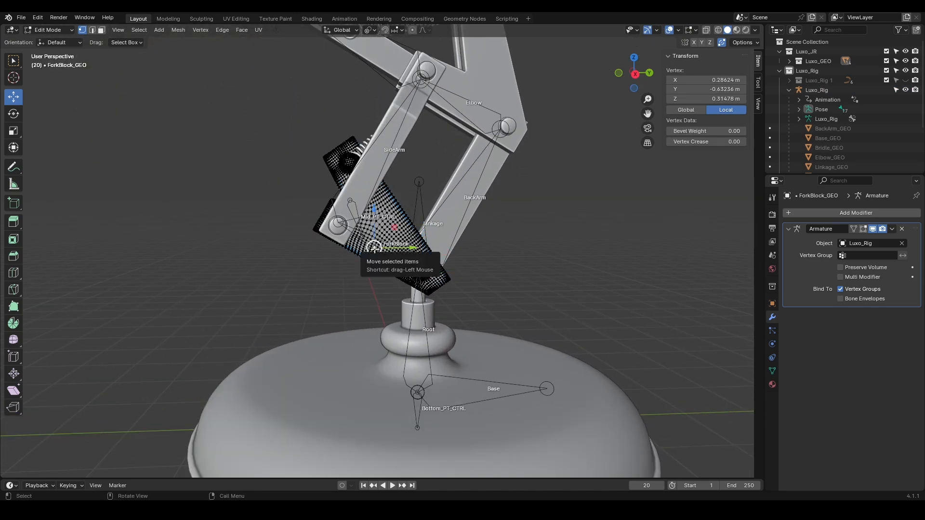
key(l)
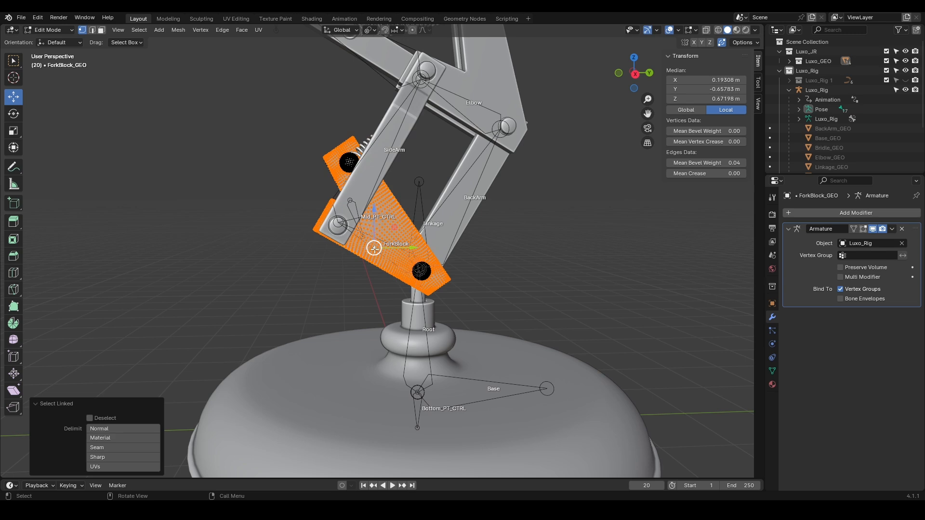
shift+click(427, 273)
key(l)
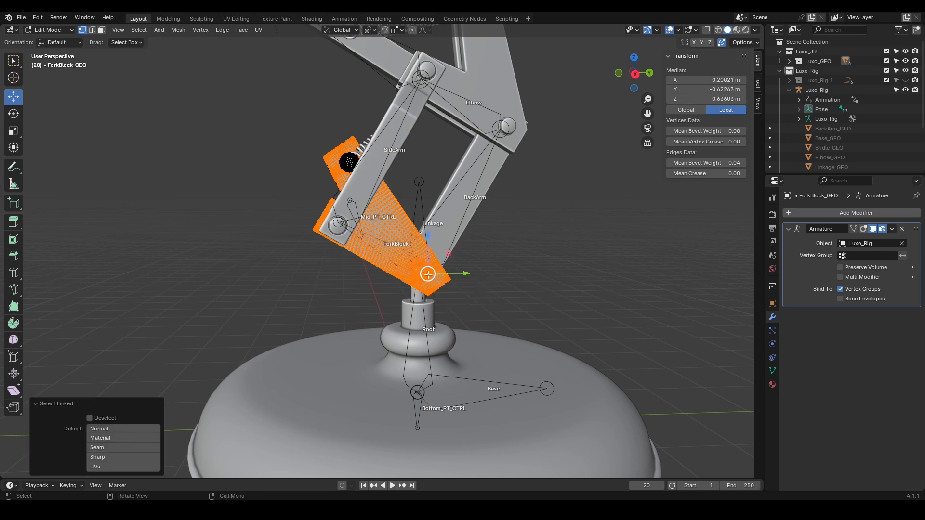
shift+click(347, 163)
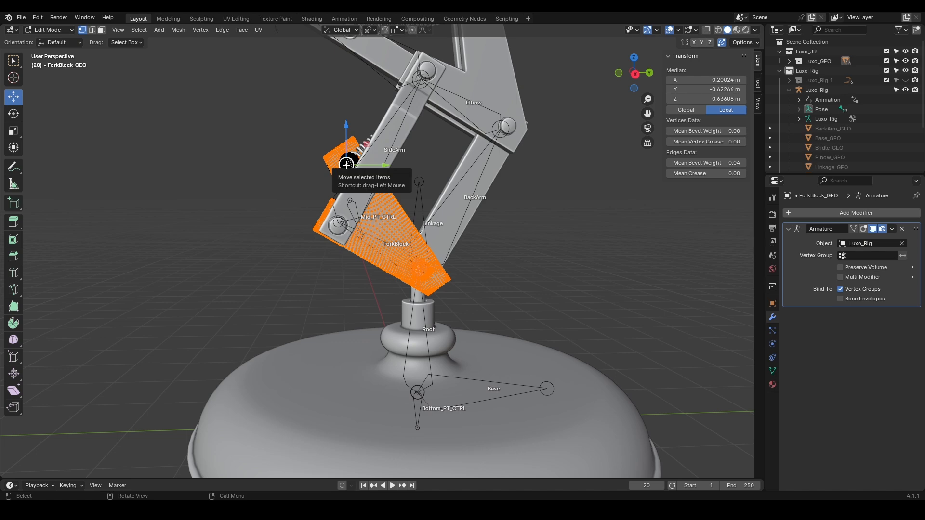
key(l)
Add the linked vertices of ForkBlock_GEO's opposite plate, remaining pin ends and connecting rod to the selection.
middle_drag(320, 204, 319, 269)
shift+click(319, 268)
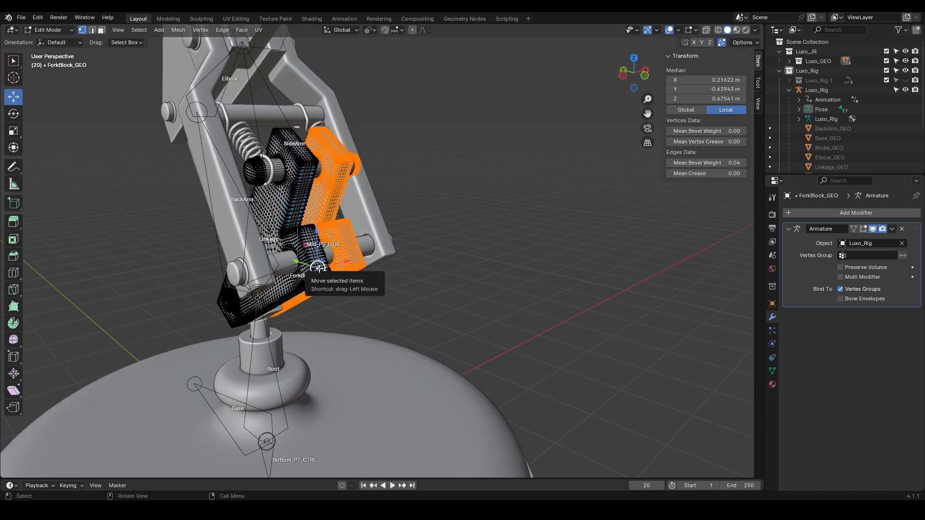
key(l)
shift+click(251, 170)
key(l)
shift+click(228, 299)
key(l)
middle_drag(238, 299, 264, 258)
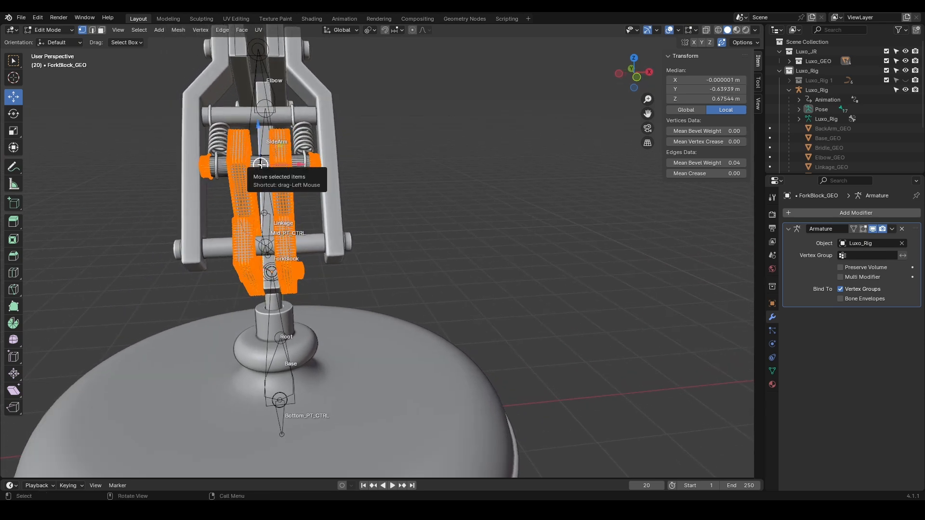
key(l)
middle_drag(378, 220, 411, 229)
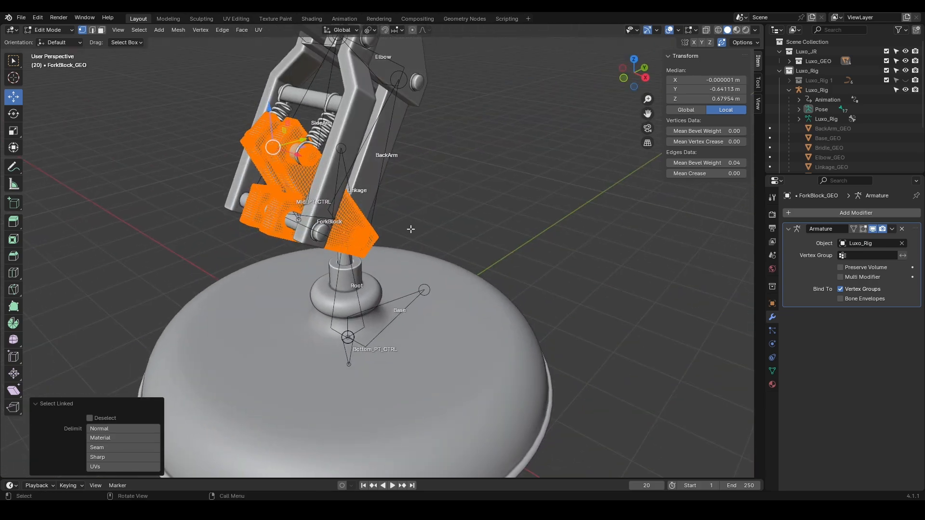
Set the vertex group of ForkBlock_GEO's Armature modifier to ForkBlock.
click(860, 256)
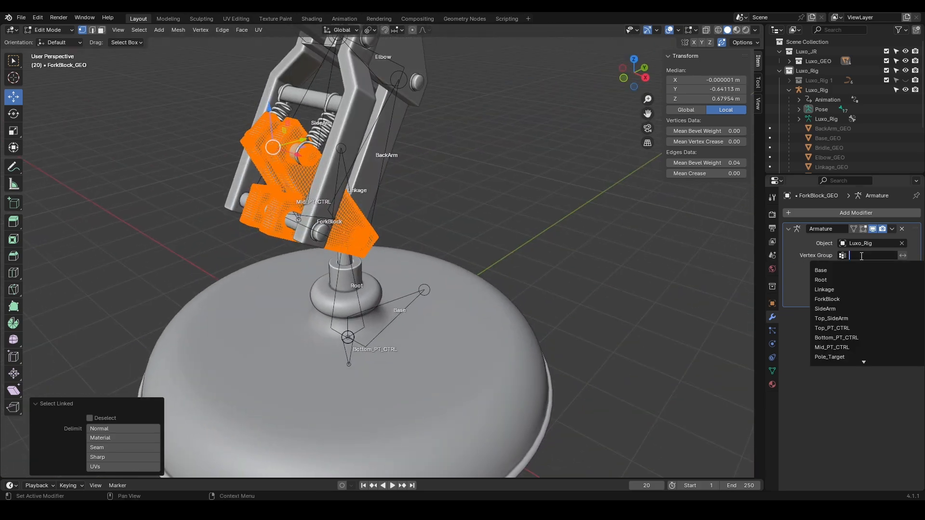
click(841, 299)
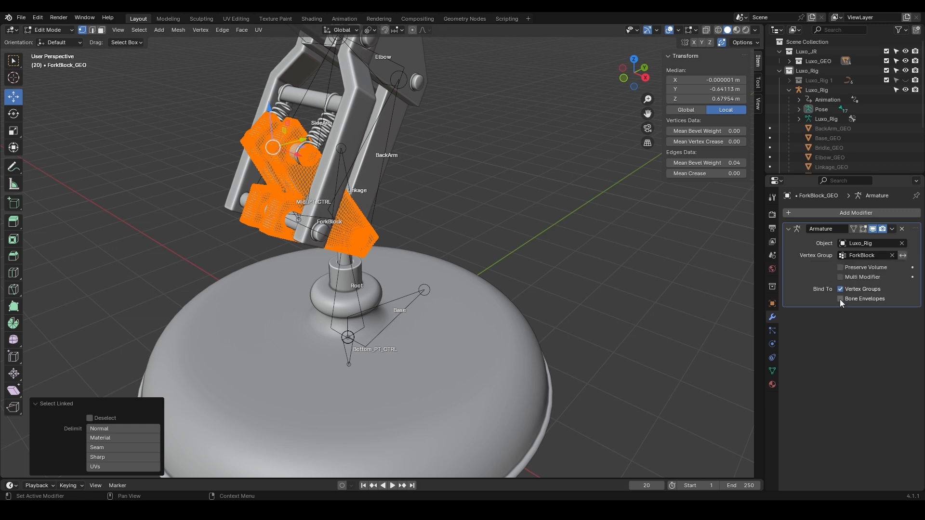
Assign the selected vertices of ForkBlock_GEO to the ForkBlock vertex group and return to Object Mode.
click(772, 370)
scroll(812, 276, up, 5)
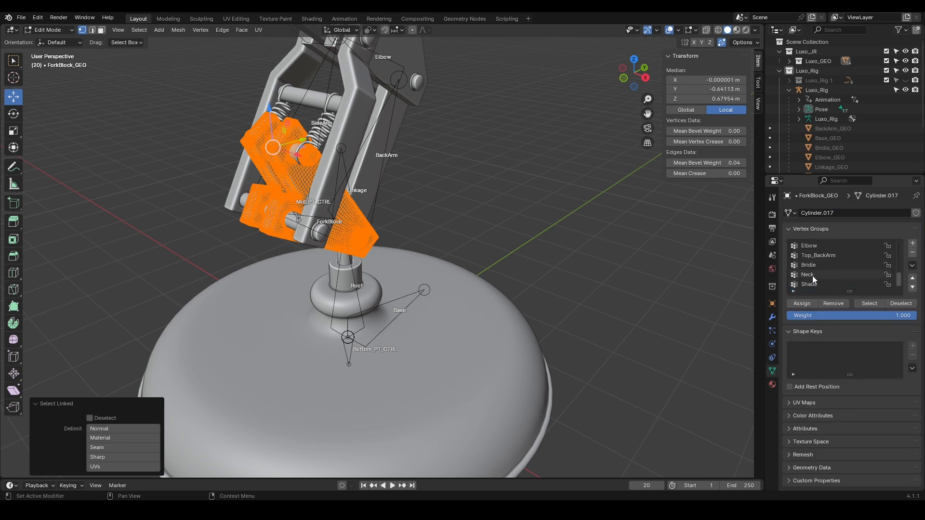
scroll(813, 276, up, 3)
click(812, 255)
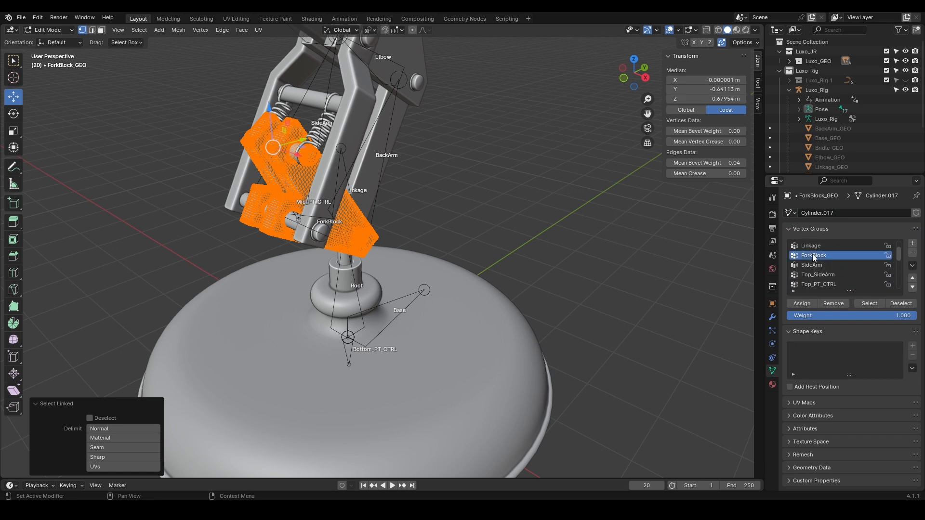
click(802, 304)
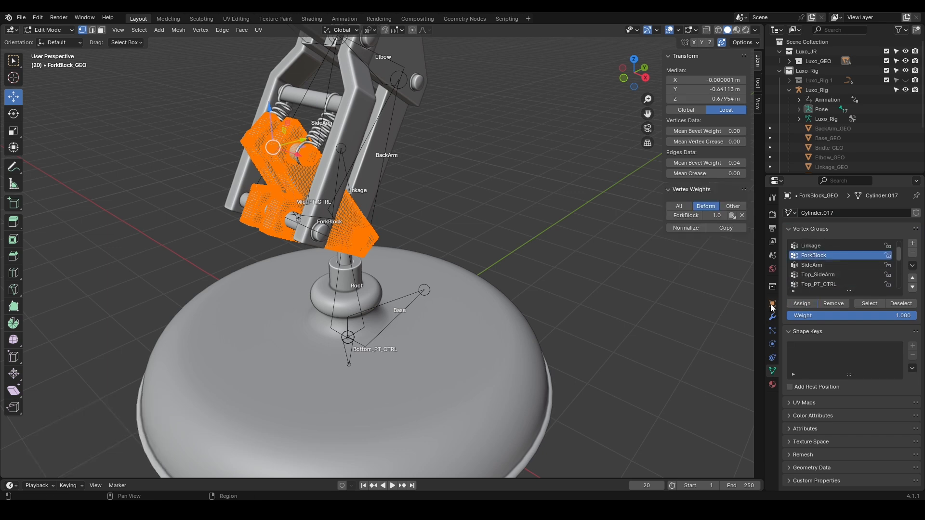
key(Tab)
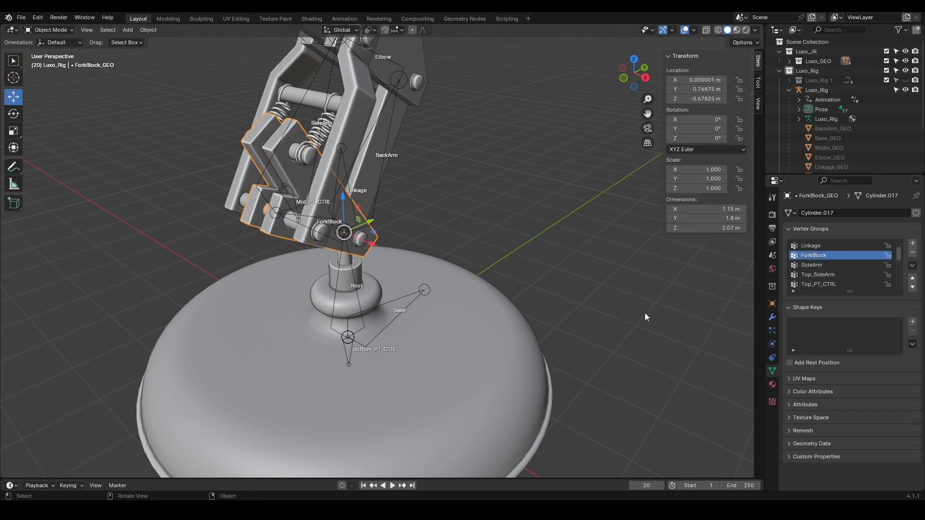
Select all linked vertices of BackArm_GEO in Edit Mode and assign them to the BackArm vertex group.
click(401, 117)
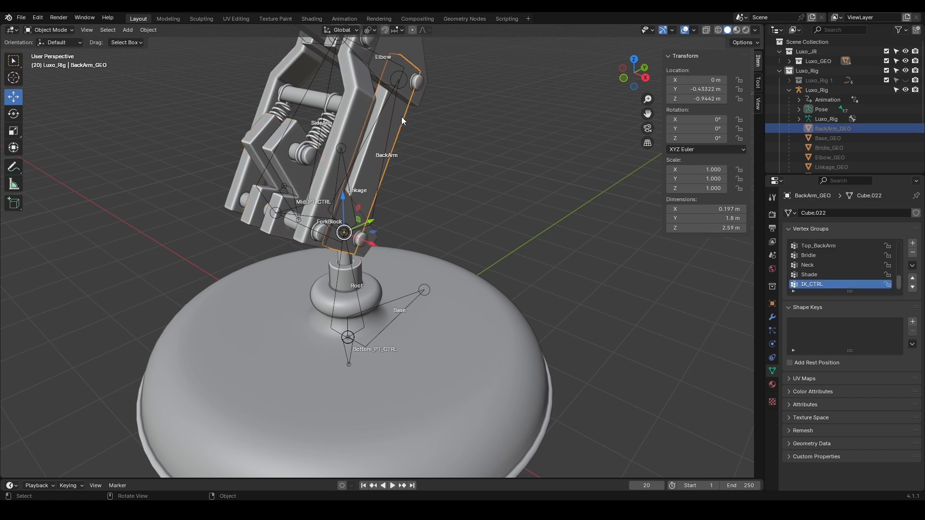
key(Tab)
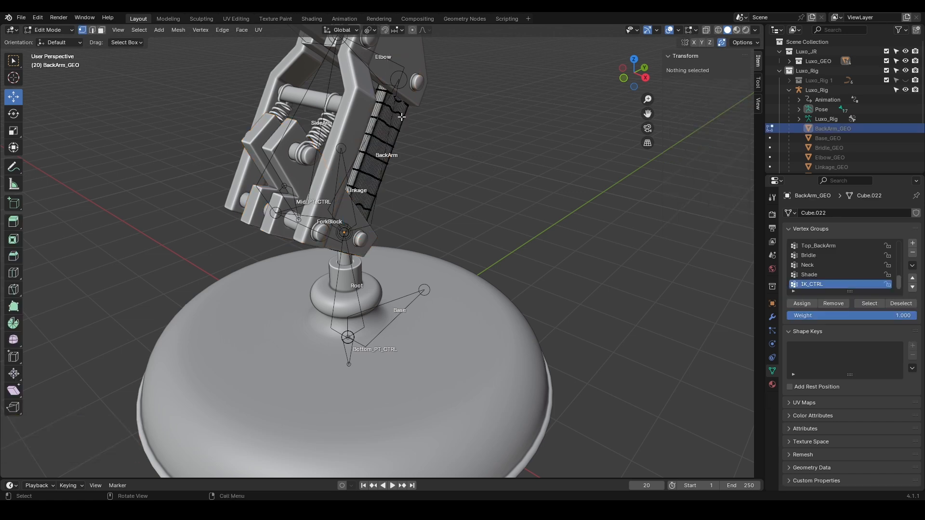
click(399, 128)
key(l)
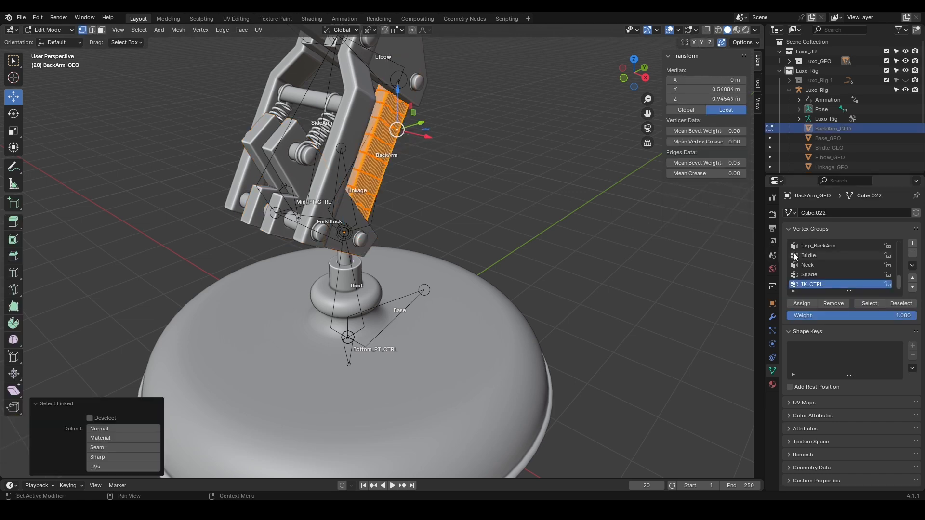
scroll(808, 263, up, 3)
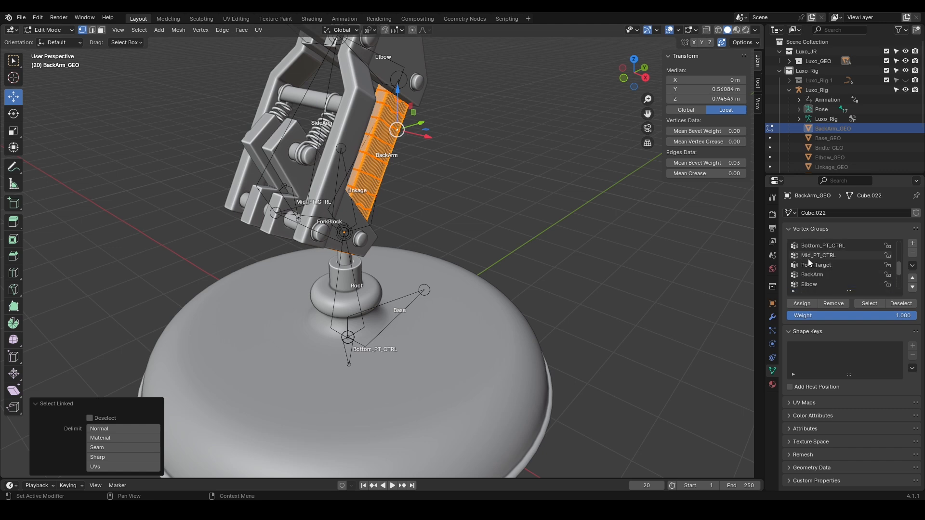
click(807, 274)
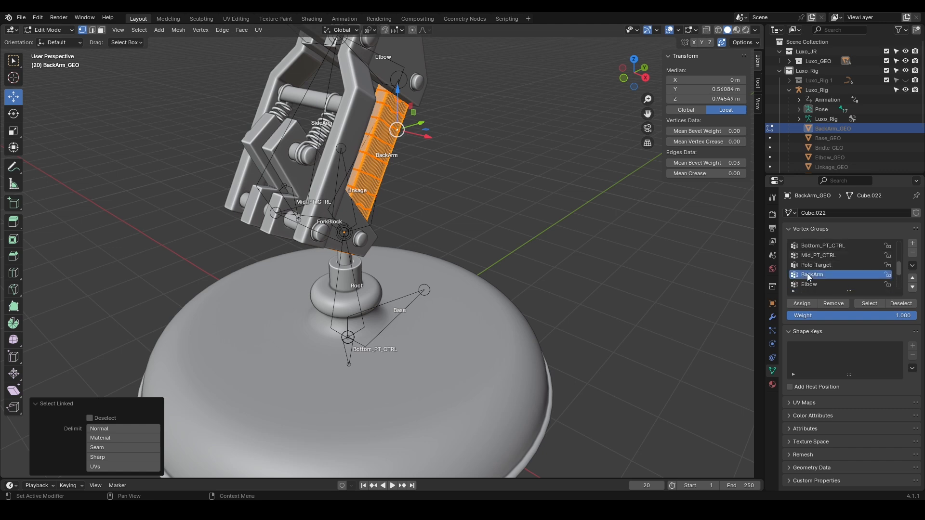
click(804, 303)
Set the vertex group of BackArm_GEO's Armature modifier to BackArm and return to Object Mode.
click(773, 317)
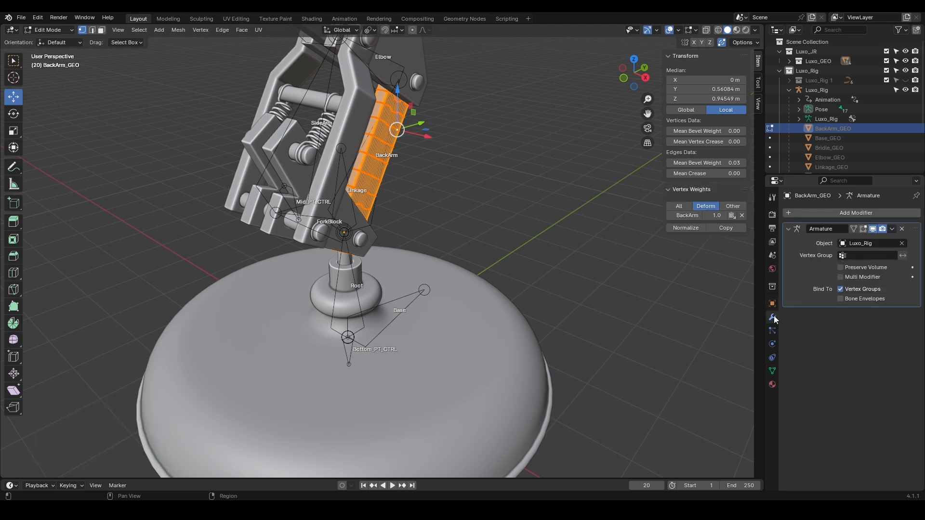
click(858, 256)
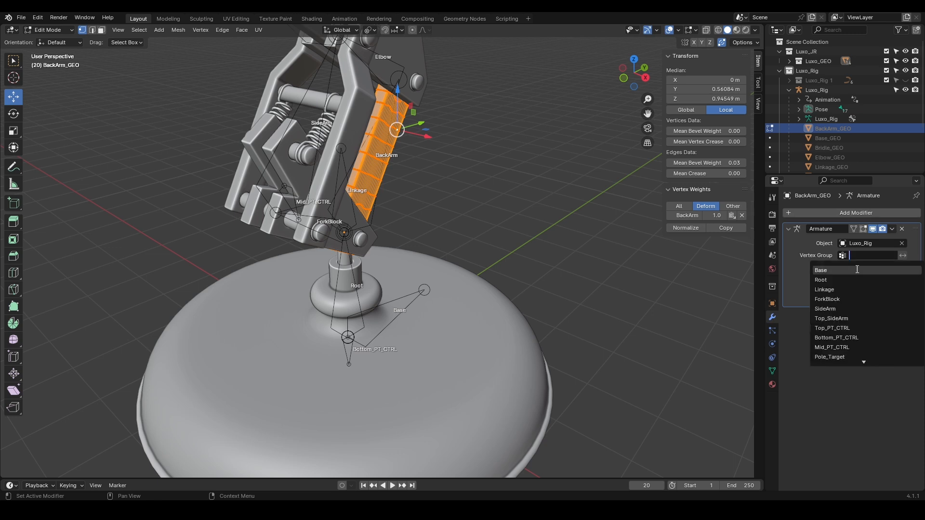
click(843, 338)
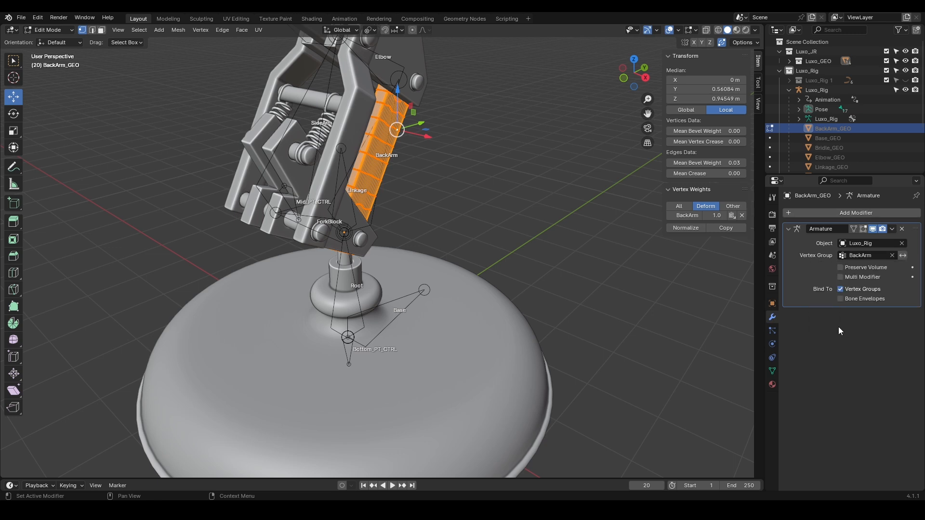
key(Tab)
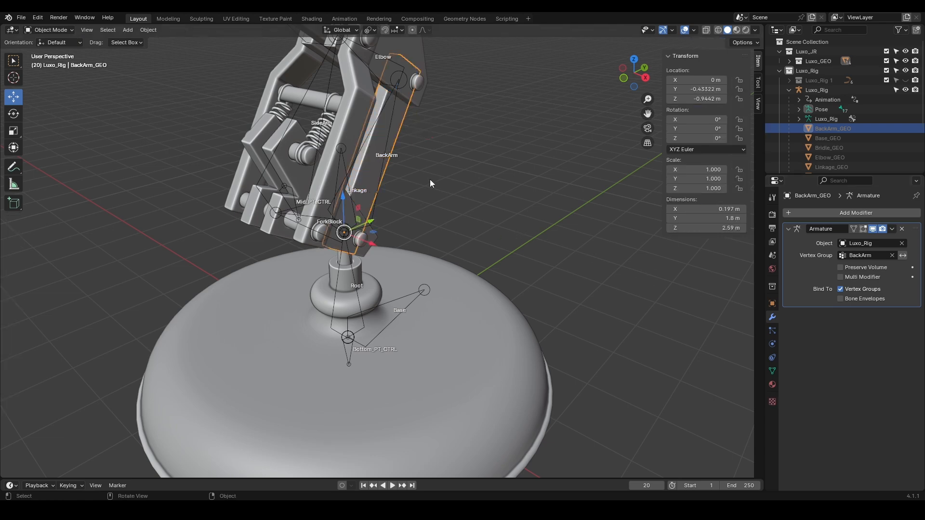
Set the vertex group of SideArm_GEO's Armature modifier to SideArm.
click(354, 109)
click(863, 253)
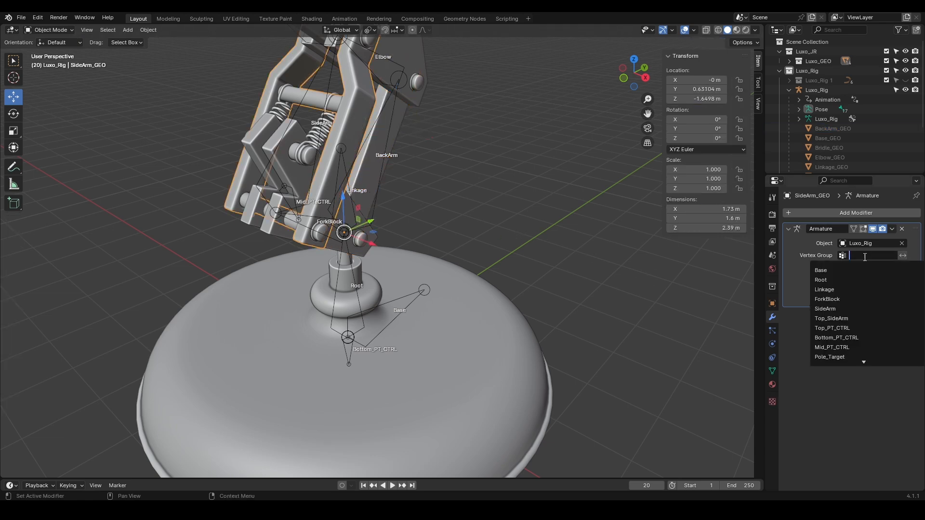
click(860, 309)
Enter Edit Mode on SideArm_GEO and select all linked vertices of both side arms, the crossbar and the pin ends.
key(Tab)
shift+middle_drag(495, 199, 547, 248)
shift+click(425, 153)
shift+click(384, 296)
shift+click(288, 255)
shift+click(354, 281)
shift+click(372, 159)
middle_drag(372, 159, 477, 153)
shift+click(300, 330)
shift+click(337, 311)
key(ctrl+l)
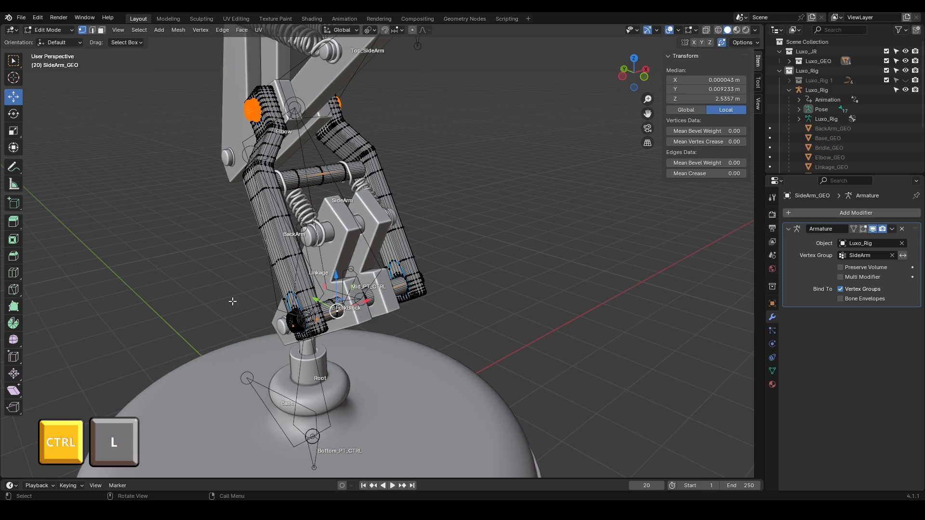
middle_drag(233, 302, 448, 240)
Assign the selected vertices of SideArm_GEO to the SideArm vertex group and return to Object Mode.
click(773, 370)
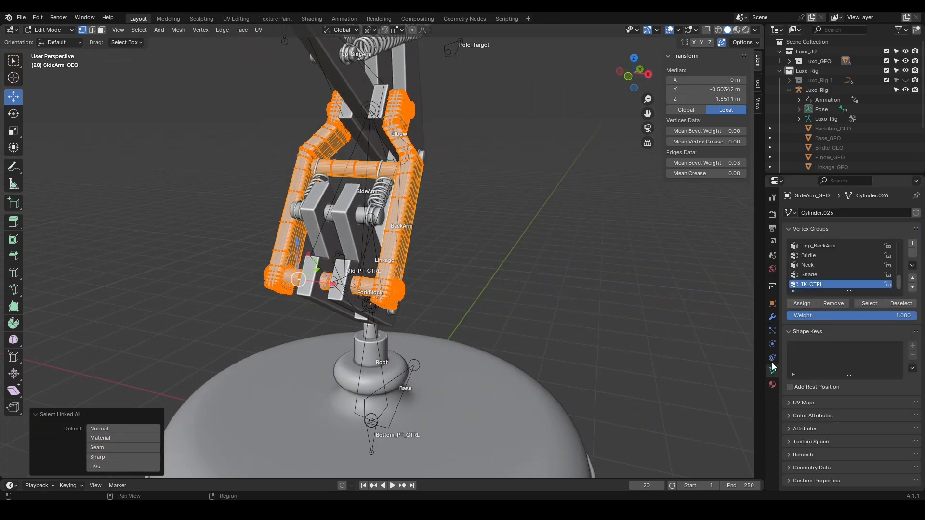
scroll(813, 276, up, 8)
scroll(814, 276, up, 1)
click(815, 268)
click(806, 303)
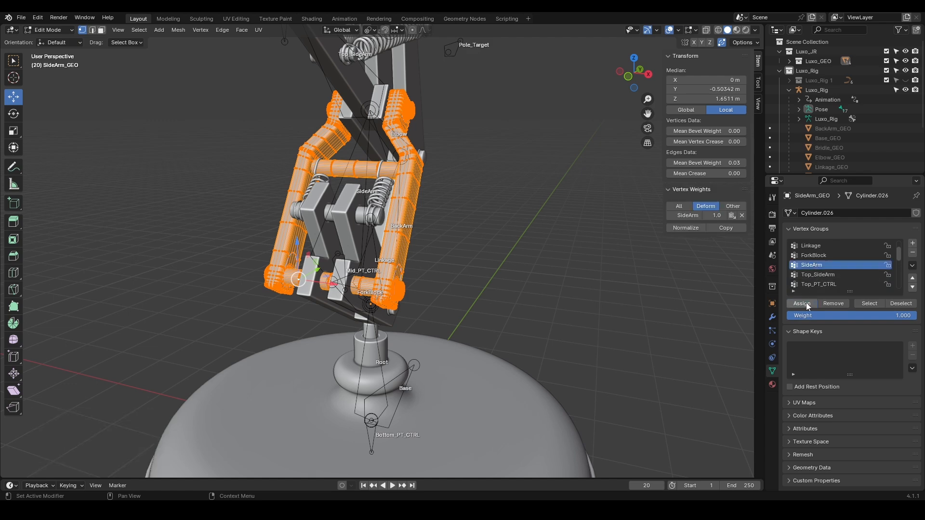
middle_drag(526, 236, 447, 218)
shift+middle_drag(447, 218, 469, 310)
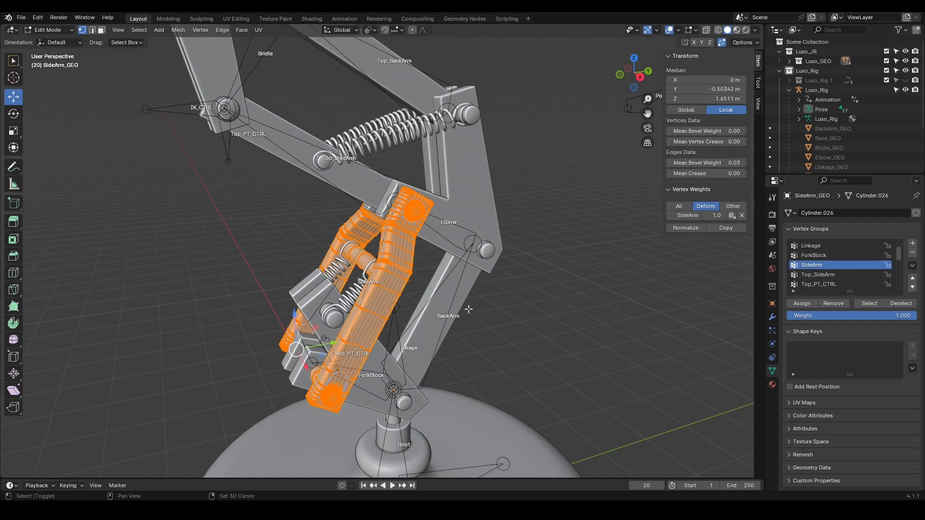
key(Tab)
Enter Edit Mode on Elbow_GEO and select all linked vertices of its plates and pins.
click(455, 198)
key(Tab)
middle_drag(501, 248, 337, 193)
shift+click(431, 217)
shift+click(444, 287)
middle_drag(444, 286, 424, 308)
shift+click(428, 137)
middle_drag(427, 137, 408, 162)
key(ctrl+l)
middle_drag(415, 246, 251, 198)
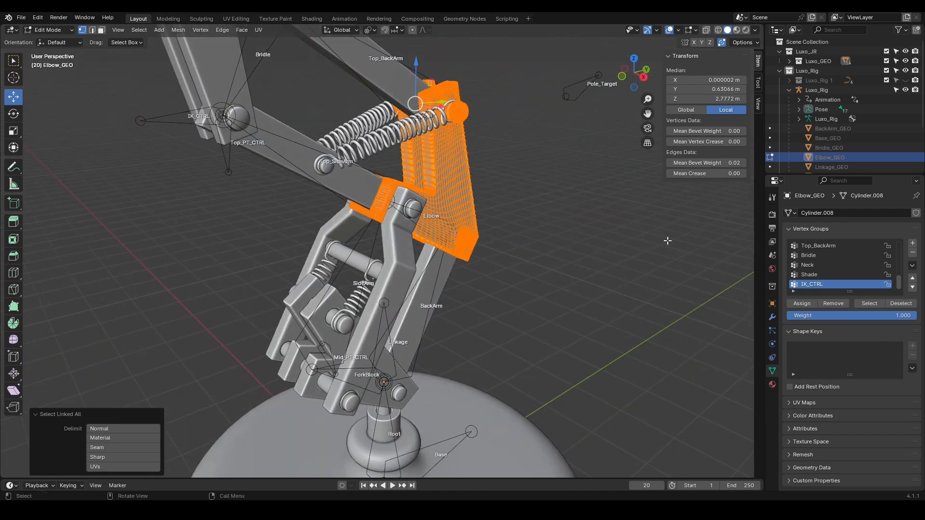
Assign the selected vertices of Elbow_GEO to the Elbow vertex group.
scroll(821, 263, up, 4)
click(817, 275)
click(810, 304)
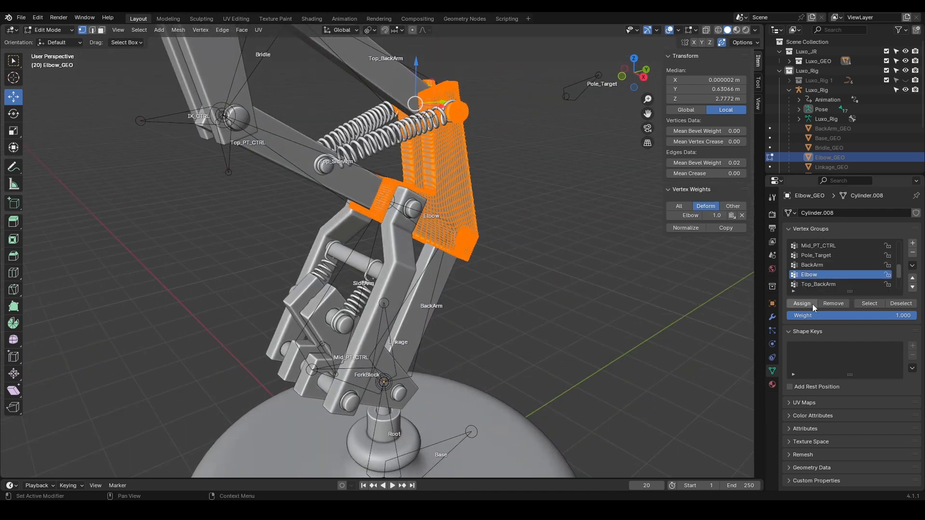
Set the vertex group of Elbow_GEO's Armature modifier to Elbow and return to Object Mode.
click(773, 317)
click(870, 255)
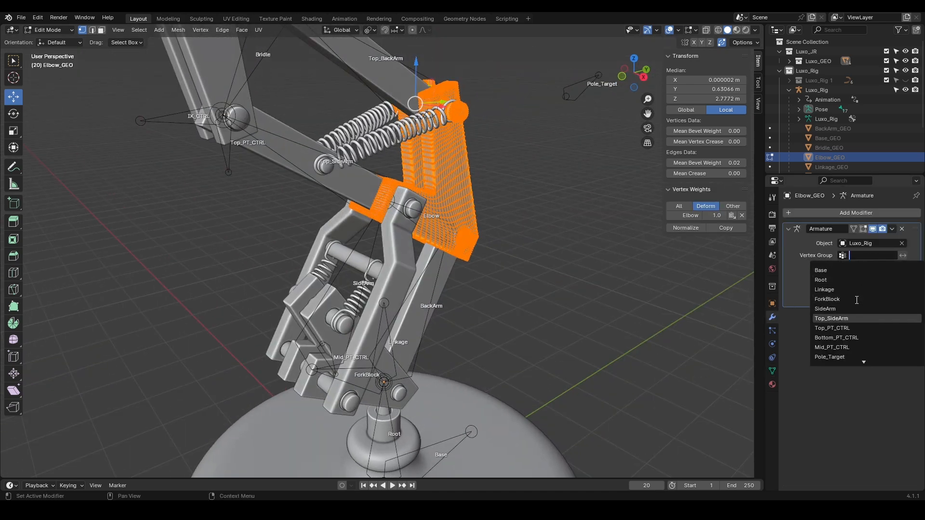
scroll(857, 302, down, 4)
click(849, 329)
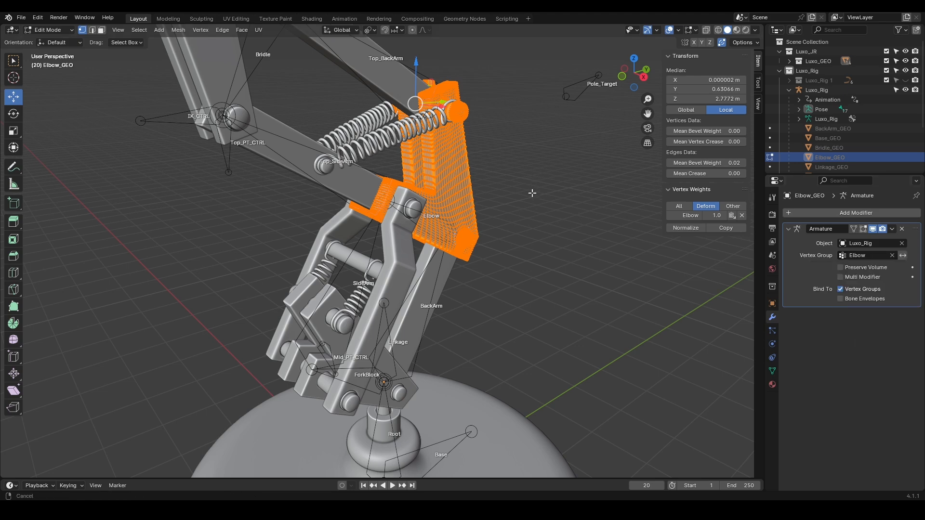
shift+middle_drag(531, 193, 538, 278)
key(Tab)
Set the vertex group of Top_BackArm_GEO's Armature modifier to Top_BackArm.
click(389, 149)
click(868, 256)
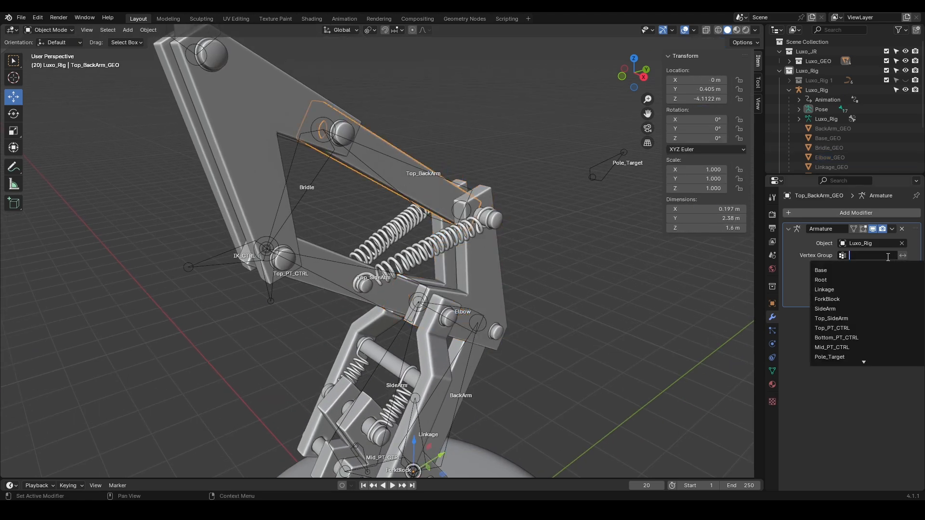
scroll(851, 319, down, 10)
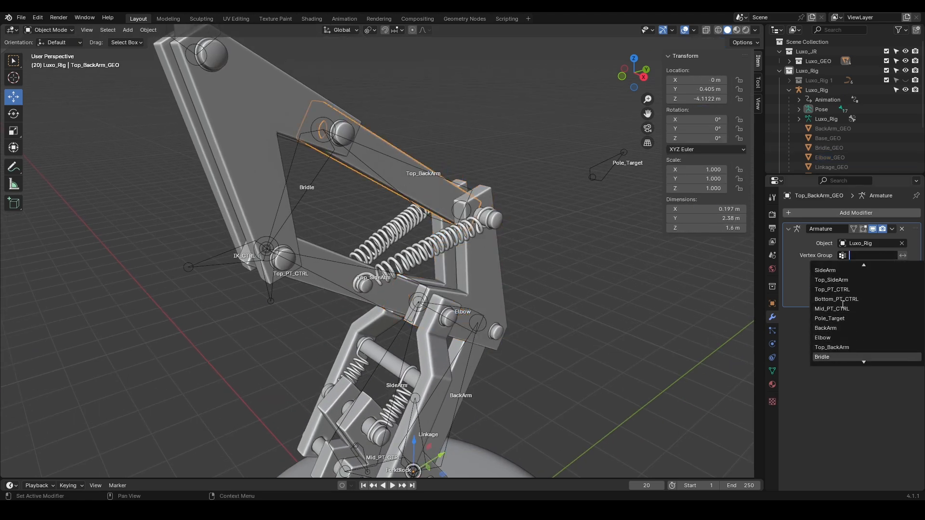
click(843, 328)
Select all linked vertices of Top_BackArm_GEO in Edit Mode and assign them to the Top_BackArm vertex group.
key(Tab)
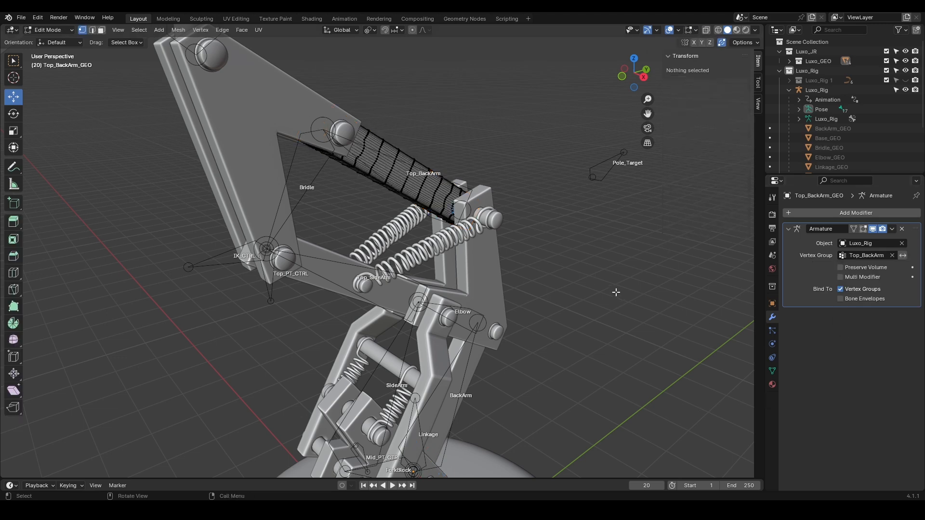
click(400, 182)
key(ctrl+l)
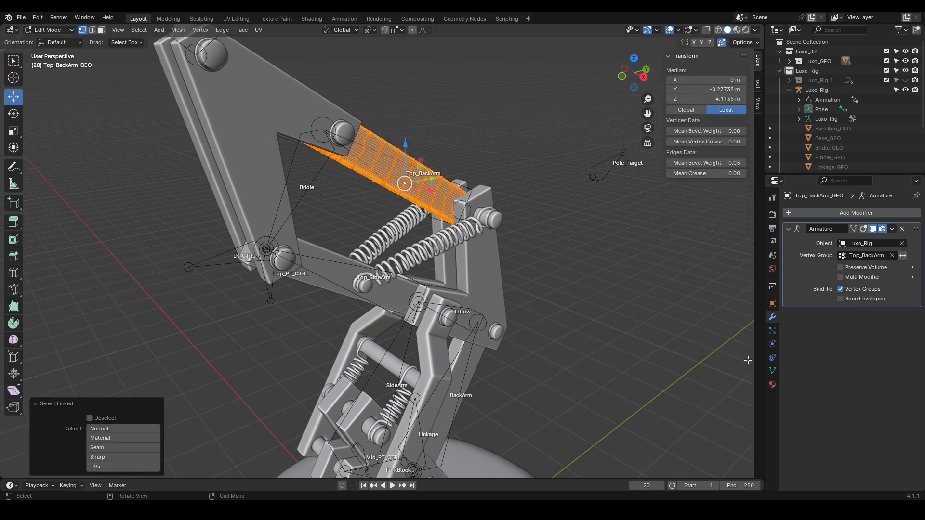
click(773, 371)
scroll(823, 270, up, 2)
click(823, 265)
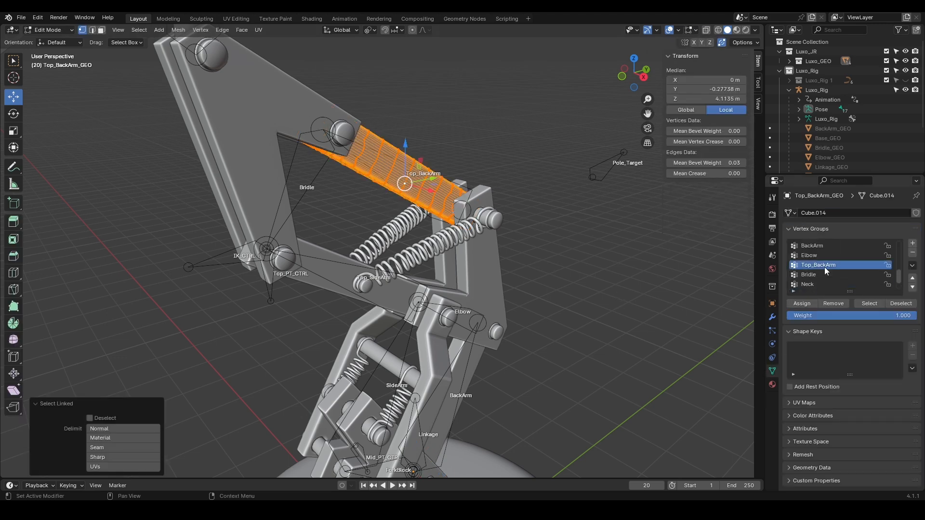
click(802, 304)
key(Tab)
Enter Edit Mode on Top_SideArm_GEO and select all linked vertices of the arm and its spring pin.
click(344, 289)
key(Tab)
middle_drag(464, 293, 494, 238)
key(ctrl+l)
scroll(374, 261, up, 4)
shift+click(377, 258)
key(l)
key(ctrl+l)
Assign the selected vertices of Top_SideArm_GEO to the Top_SideArm vertex group.
scroll(816, 275, up, 8)
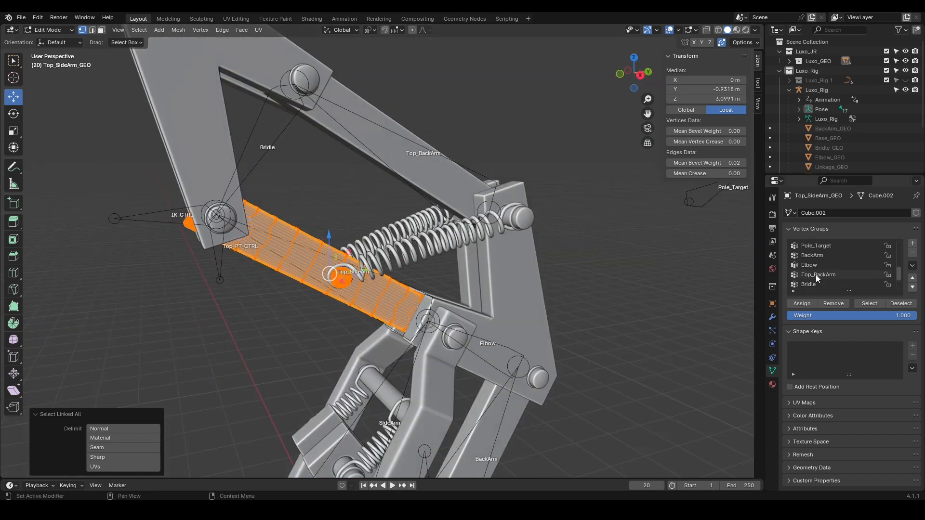
click(818, 255)
click(802, 303)
Set the vertex group of Top_SideArm_GEO's Armature modifier to Top_SideArm and return to Object Mode.
click(772, 317)
click(869, 255)
click(847, 318)
scroll(545, 279, down, 2)
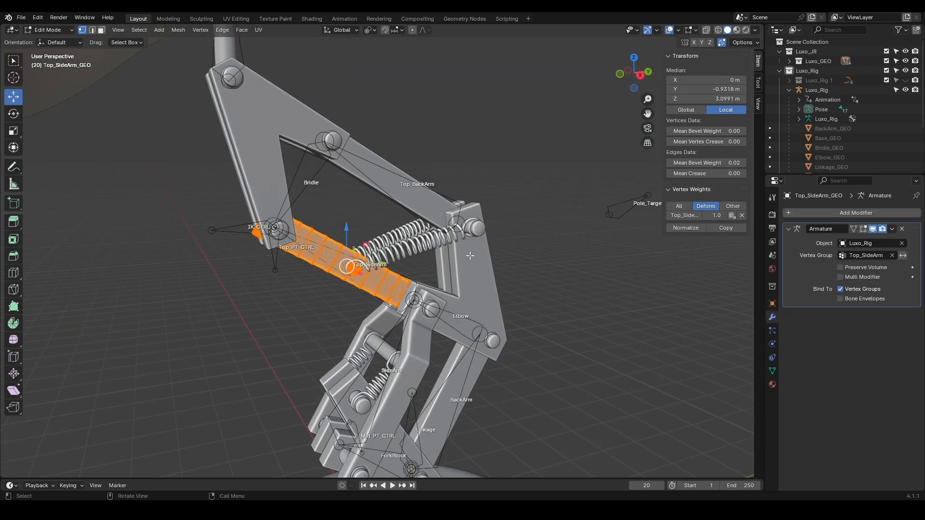
shift+middle_drag(545, 279, 595, 318)
key(Tab)
Set the vertex group of Bridle_GEO's Armature modifier to Bridle.
click(320, 187)
click(874, 258)
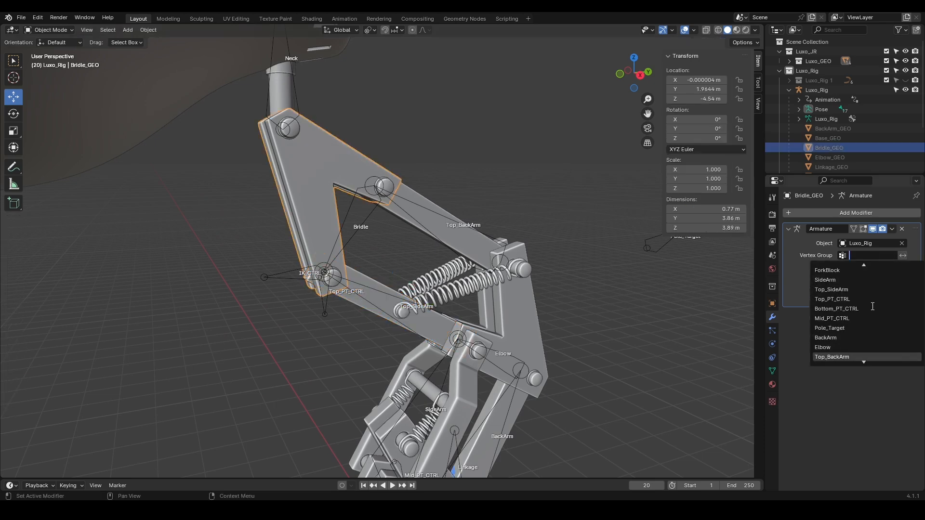
scroll(863, 338, down, 3)
click(867, 329)
Enter Edit Mode on Bridle_GEO and select all linked vertices of both side plates and the pin ends.
key(Tab)
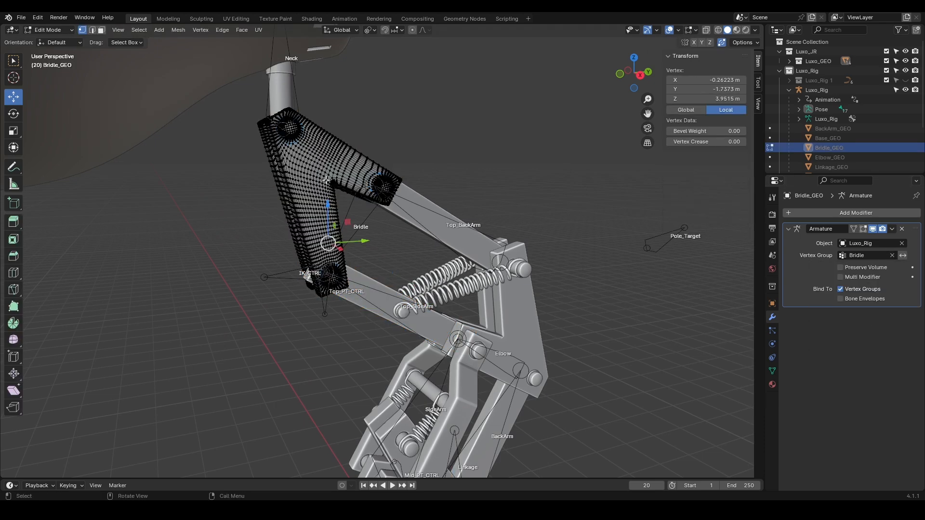
middle_drag(282, 253, 422, 255)
shift+click(450, 262)
shift+click(482, 125)
shift+click(412, 181)
key(ctrl+l)
shift+click(465, 167)
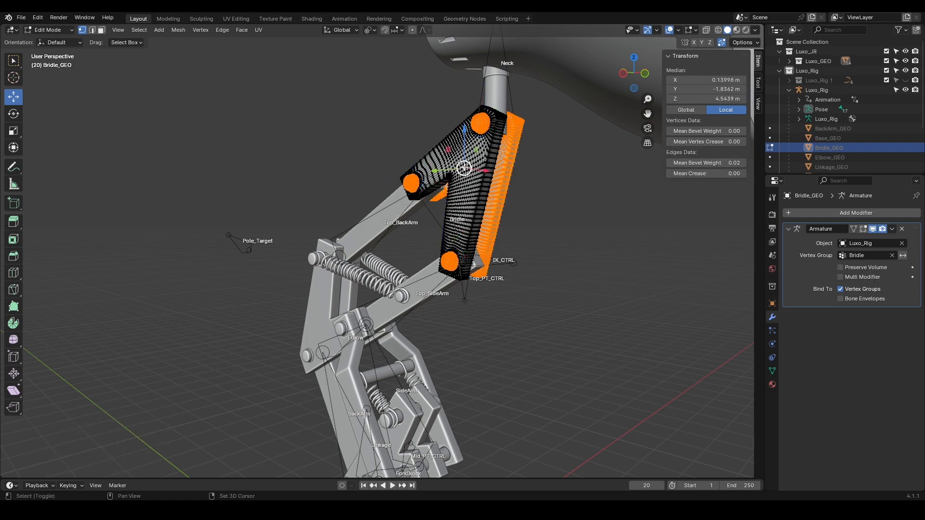
key(ctrl+l)
middle_drag(465, 167, 340, 165)
Assign the selected vertices of Bridle_GEO to the Bridle vertex group and return to Object Mode.
click(772, 370)
scroll(816, 277, up, 2)
click(814, 276)
click(802, 304)
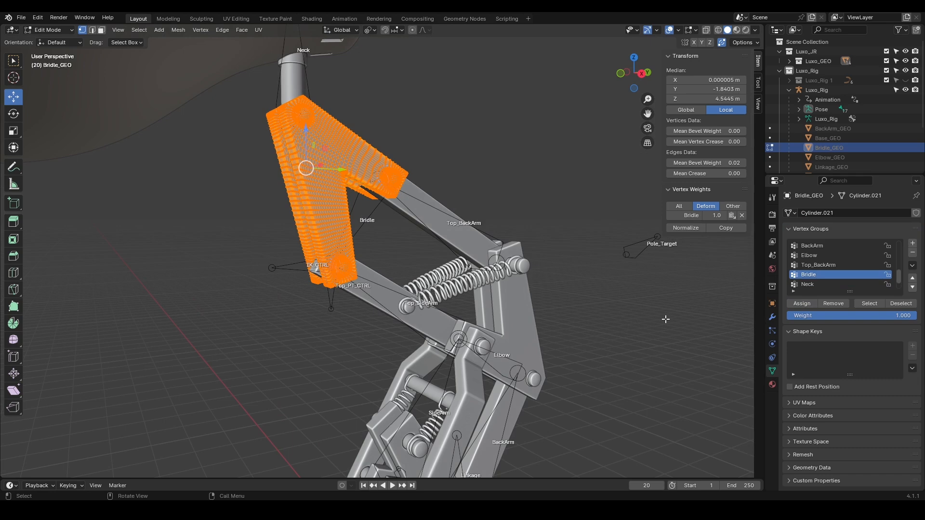
shift+middle_drag(499, 146, 520, 194)
key(Tab)
Select all linked vertices of Neck_GEO in Edit Mode and assign them to the Neck vertex group.
click(324, 137)
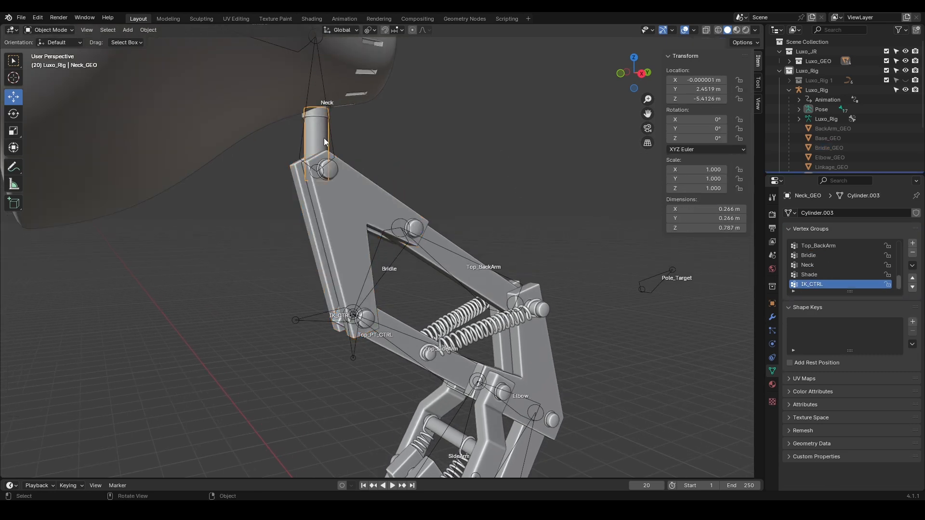
key(Tab)
key(l)
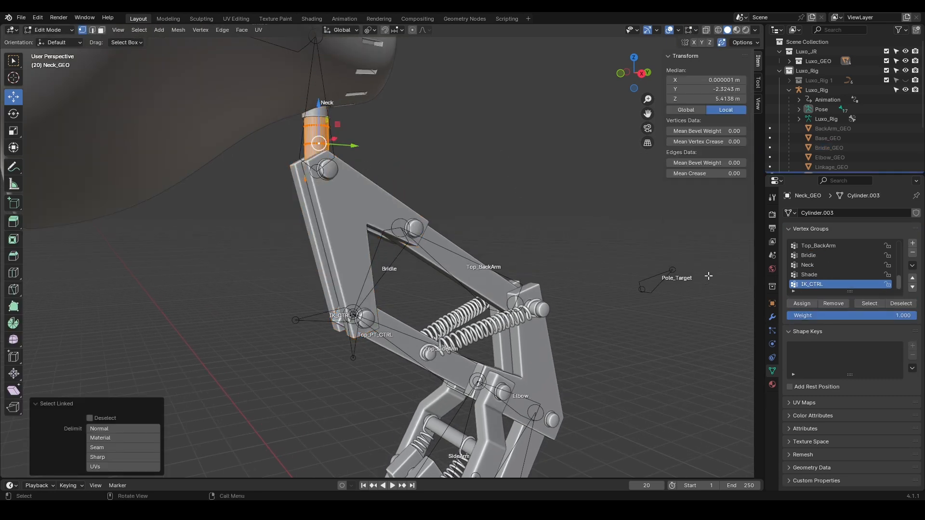
click(826, 265)
click(802, 304)
Set the vertex group of Neck_GEO's Armature modifier to Neck and return to Object Mode.
click(773, 318)
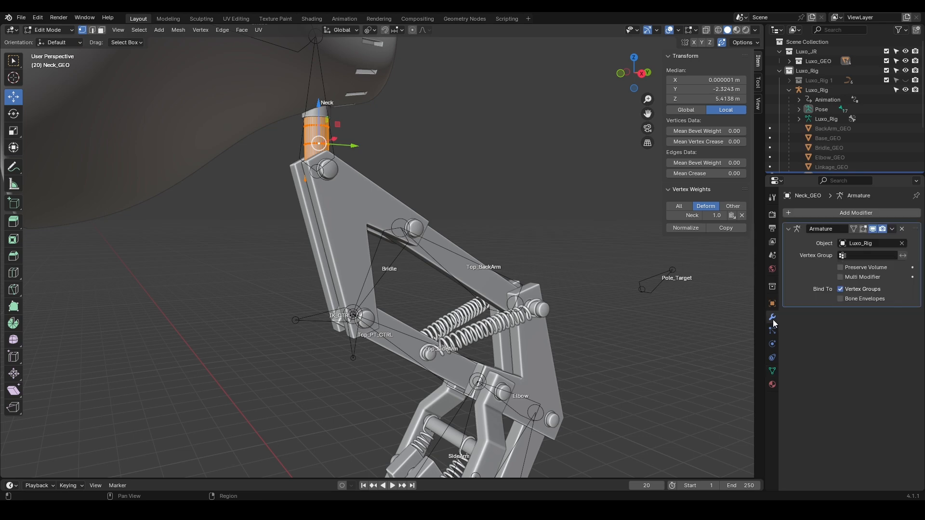
click(864, 256)
scroll(838, 337, down, 5)
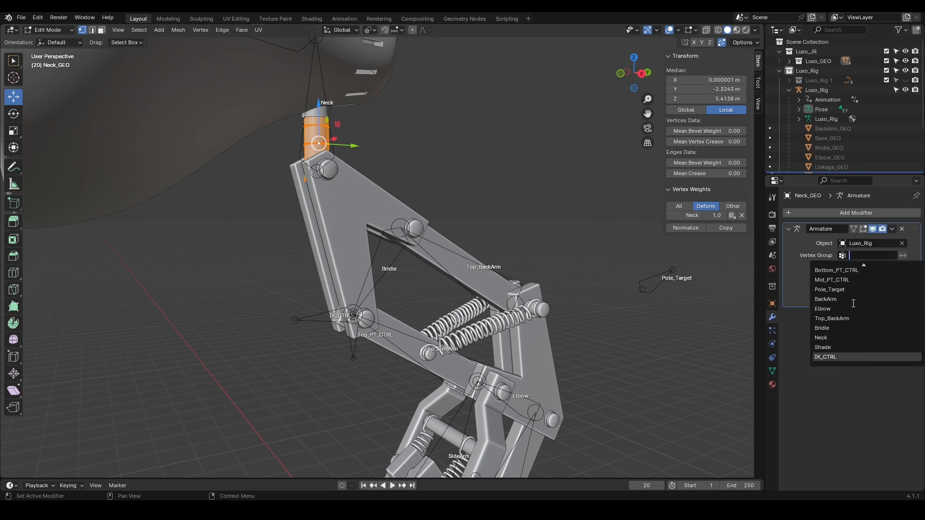
click(833, 339)
scroll(551, 173, down, 2)
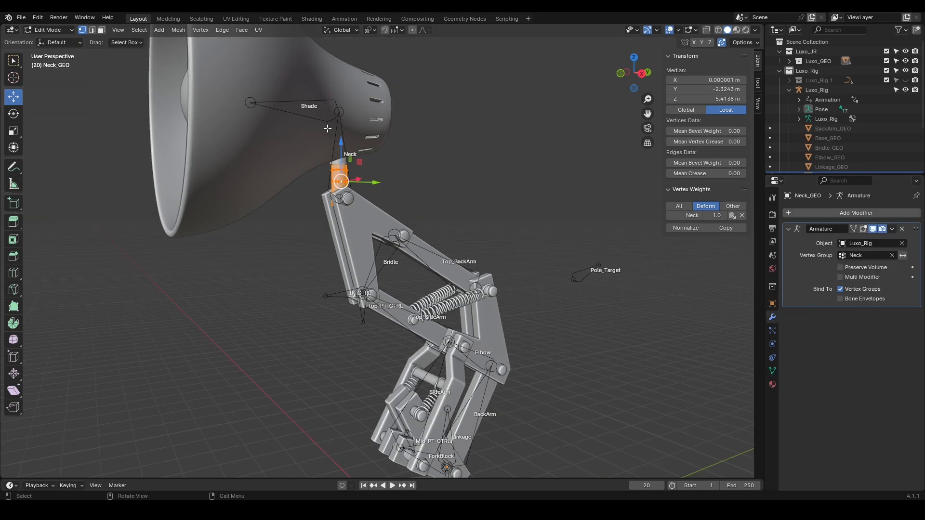
key(Tab)
Select all linked vertices of Shade_GEO in Edit Mode and set its Armature modifier's vertex group to Shade.
click(302, 137)
key(Tab)
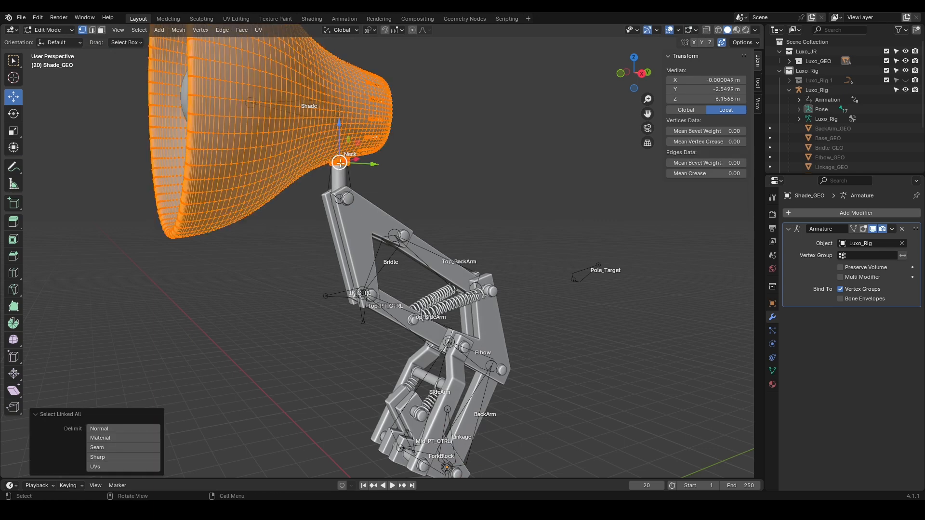
click(865, 255)
scroll(862, 287, down, 6)
click(846, 347)
Assign the selected vertices of Shade_GEO to the Shade vertex group and return to Object Mode.
click(772, 371)
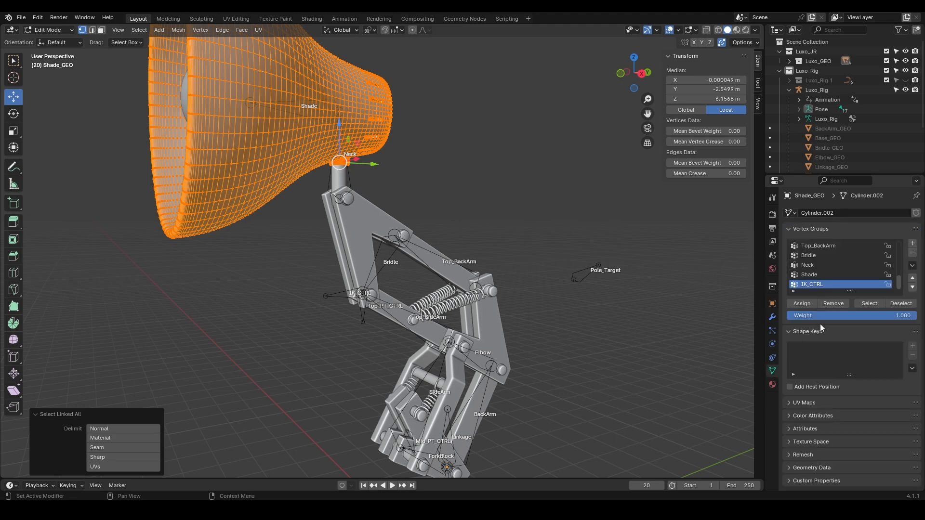
click(821, 276)
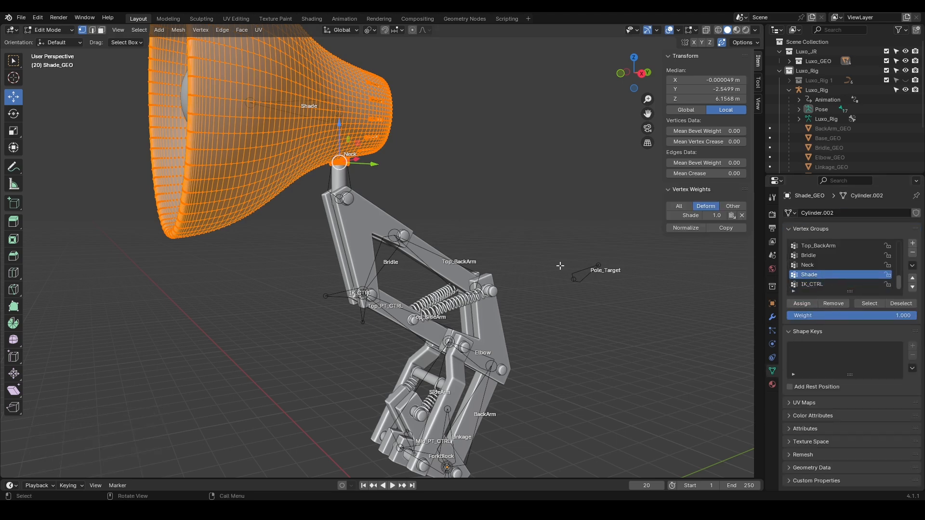
scroll(472, 222, down, 3)
key(Tab)
Parent the light bulb mesh Lamp_GEO inside the shade to Luxo_Rig using Armature Deform With Empty Groups, and leave Pose Mode.
middle_drag(262, 170, 307, 191)
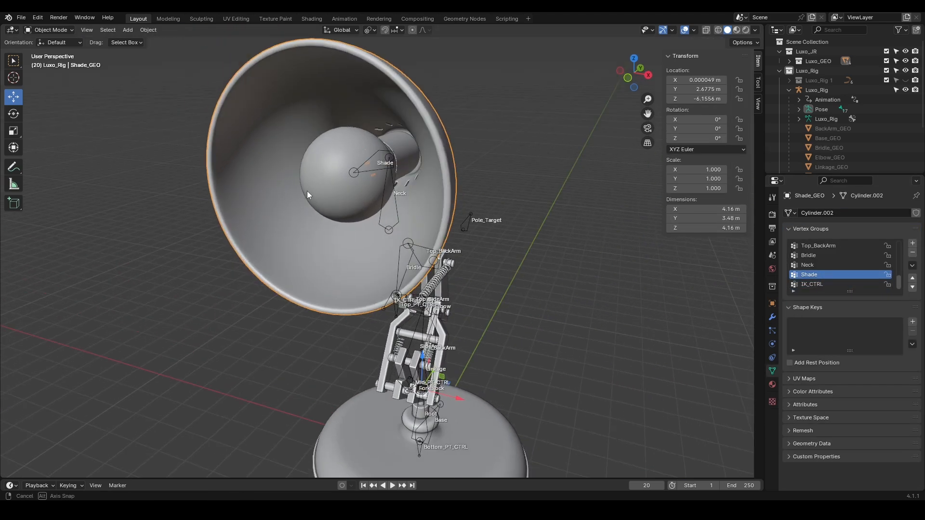
click(340, 176)
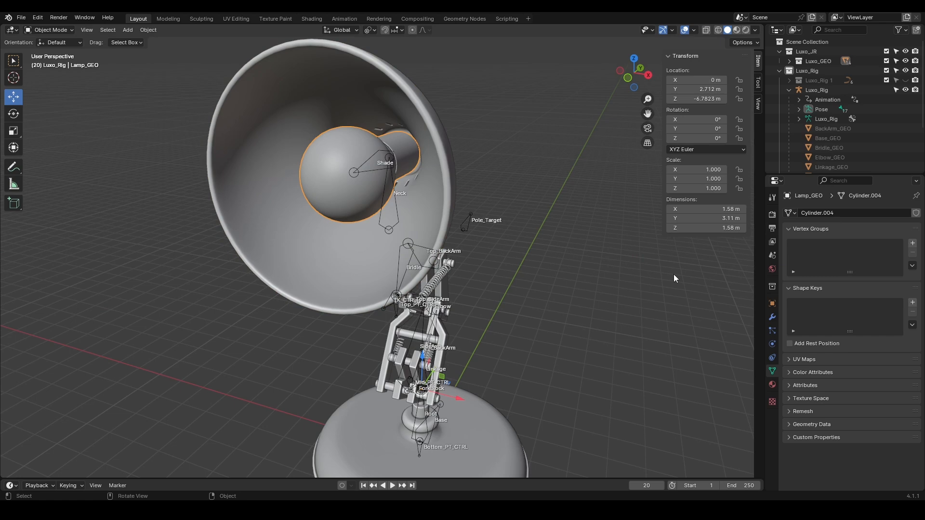
shift+click(379, 218)
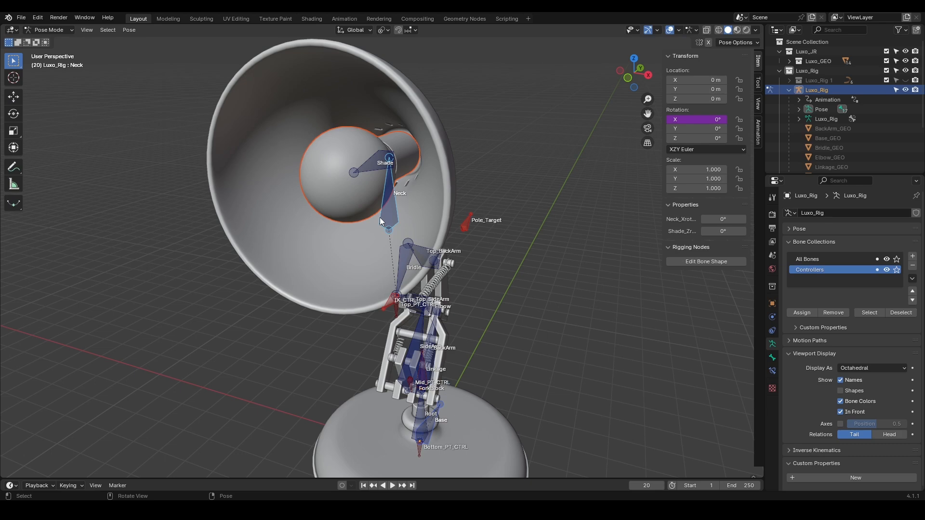
key(ctrl+p)
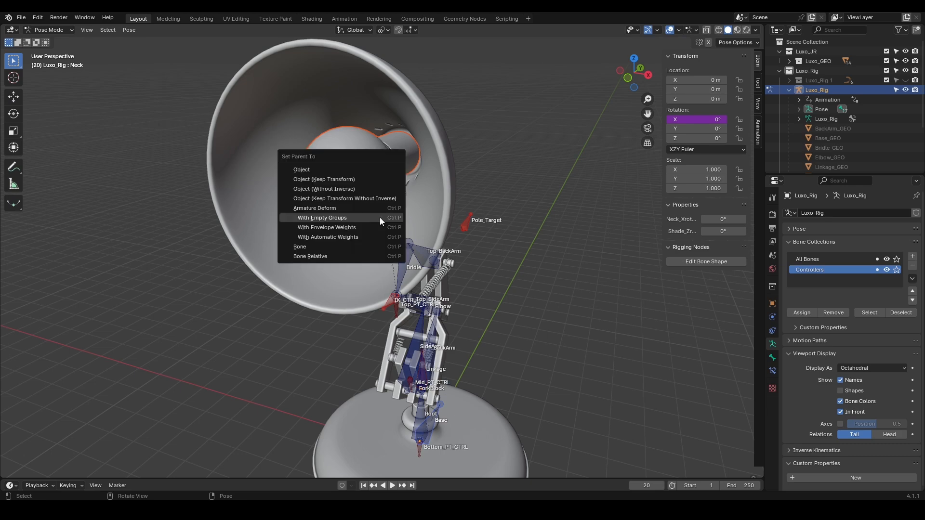
click(314, 216)
key(ctrl+Tab)
Select all linked vertices of Lamp_GEO in Edit Mode and assign them to the Shade vertex group.
click(331, 196)
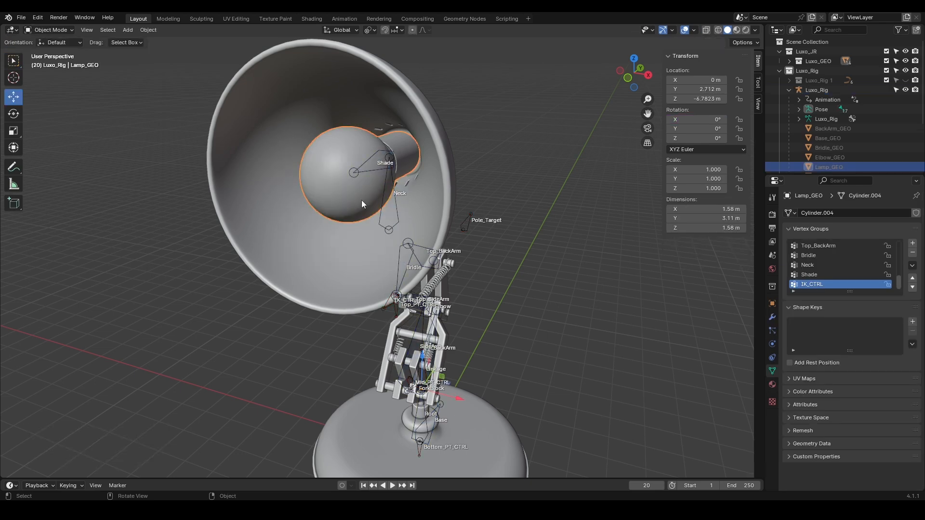
scroll(820, 285, up, 2)
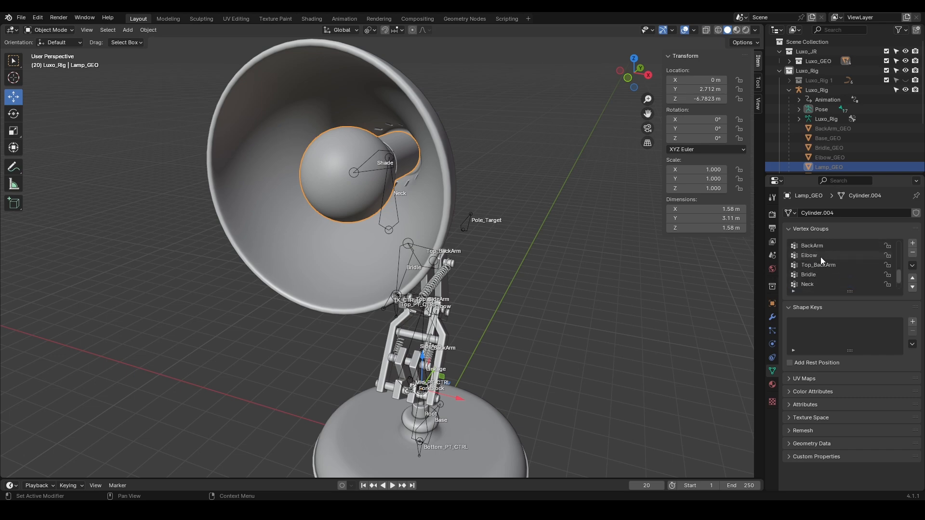
scroll(820, 257, down, 2)
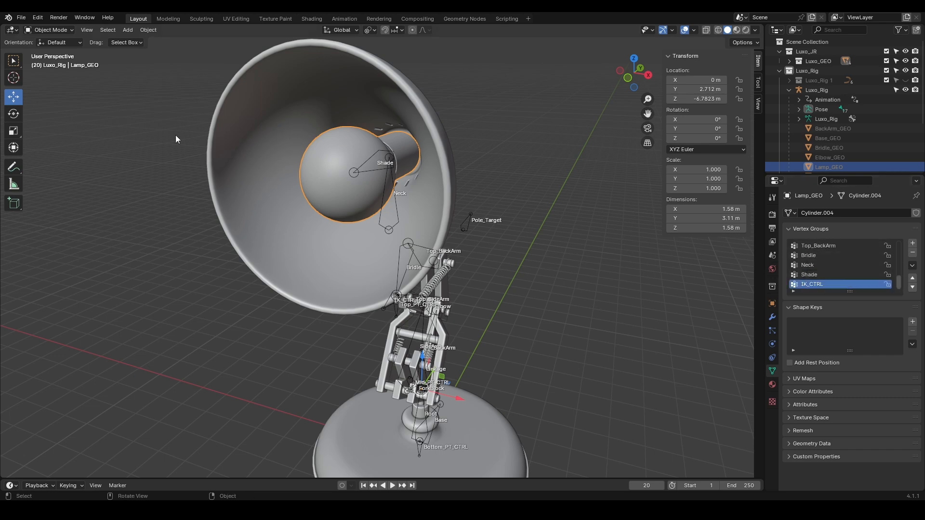
key(Tab)
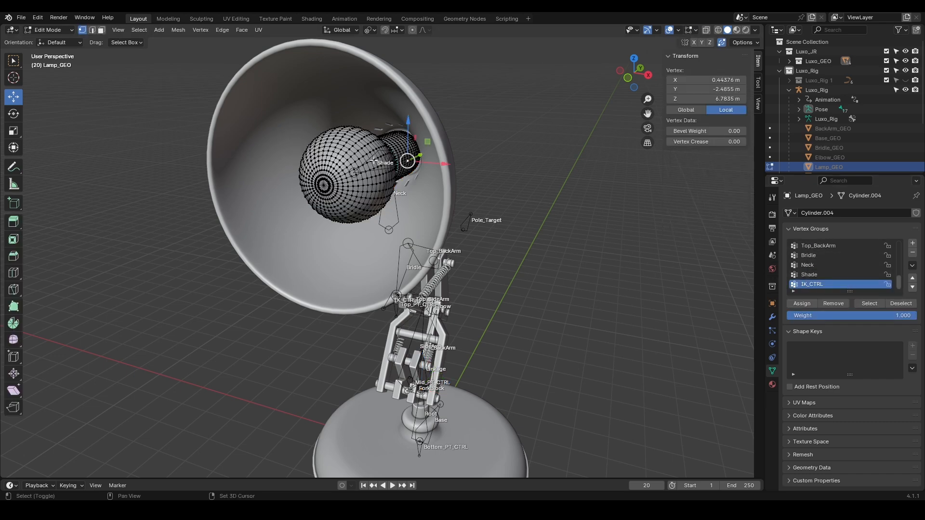
key(ctrl+l)
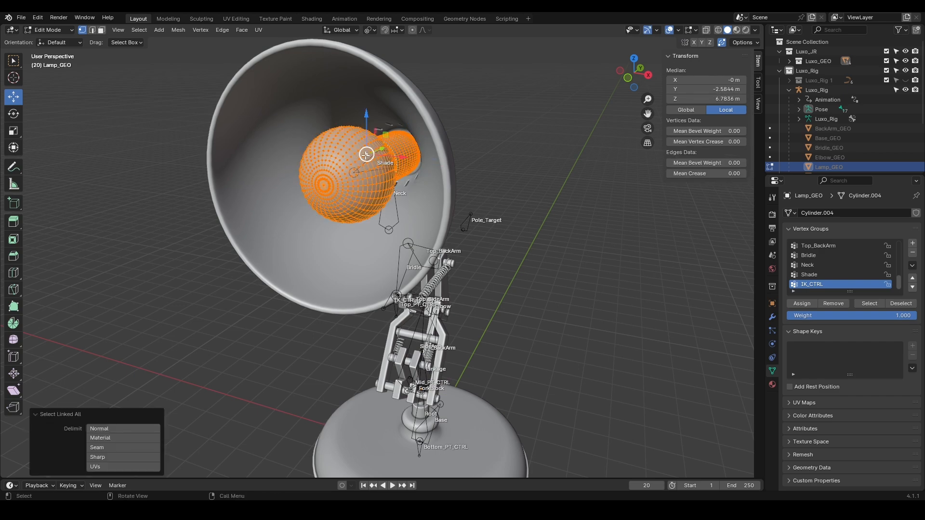
click(803, 275)
click(805, 304)
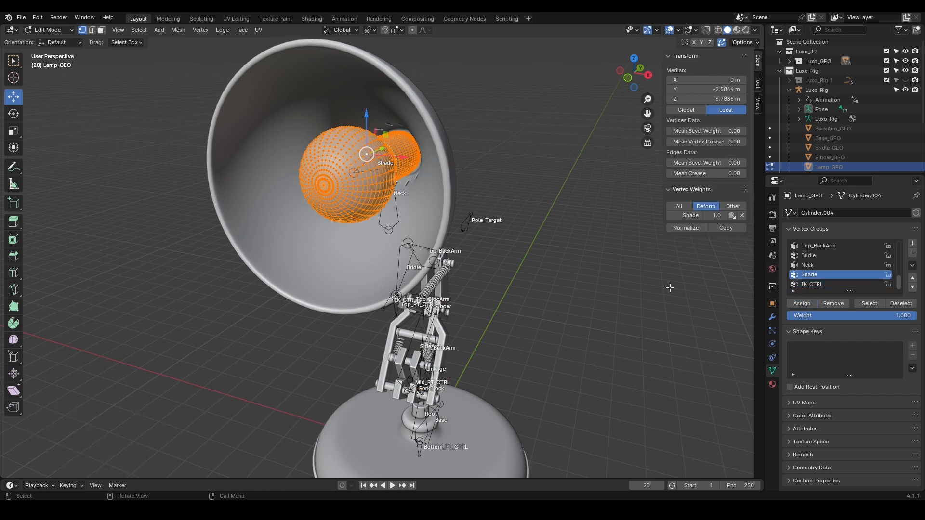
Set the vertex group of Lamp_GEO's Armature modifier to Shade and return to Object Mode.
click(772, 317)
click(867, 255)
scroll(851, 328, down, 3)
click(843, 348)
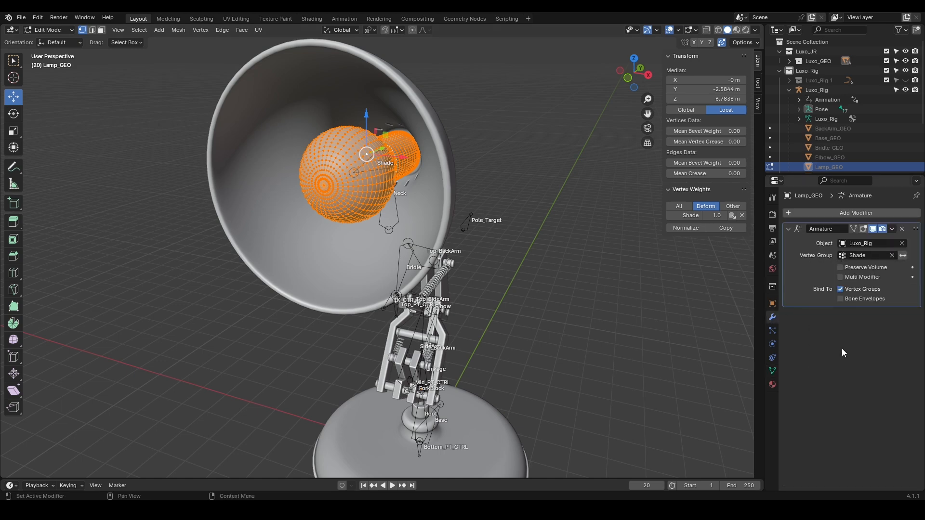
middle_drag(570, 330, 506, 326)
key(Tab)
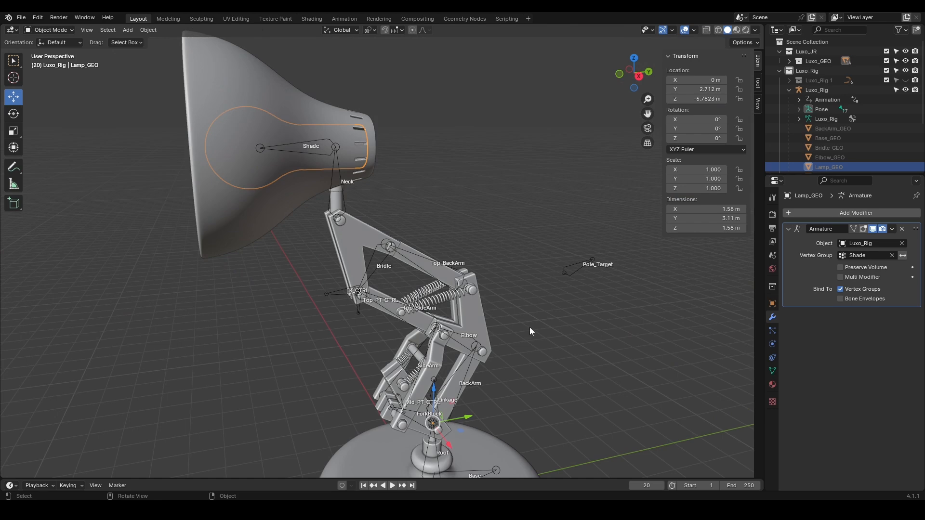
Test-move the Base bone in Pose Mode to check which meshes follow the rig, and cancel the move.
scroll(530, 328, down, 3)
middle_drag(459, 361, 455, 323)
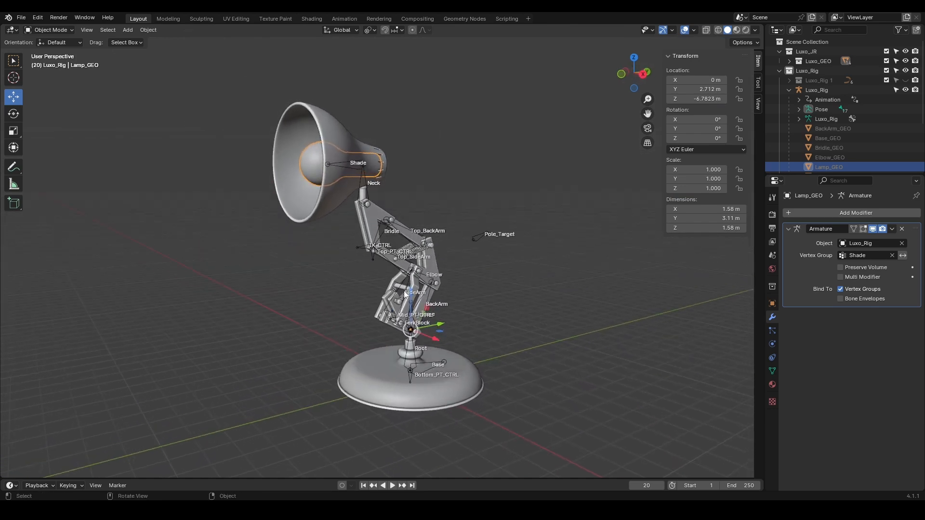
scroll(487, 283, up, 3)
middle_drag(487, 283, 502, 316)
click(502, 317)
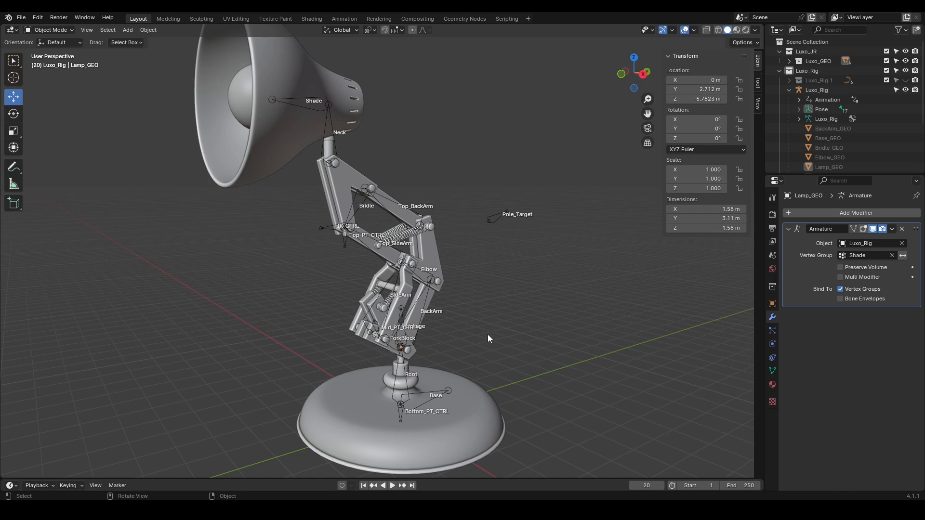
click(429, 391)
key(ctrl+Tab)
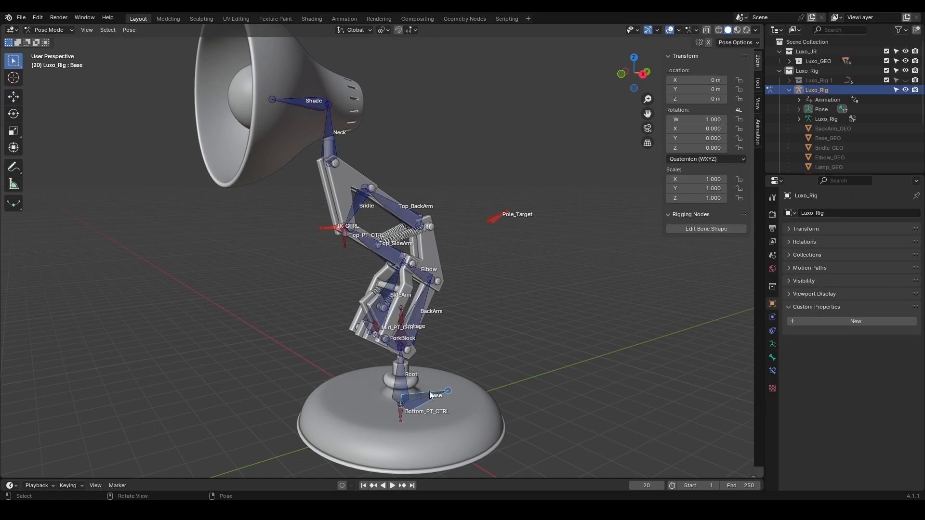
key(g)
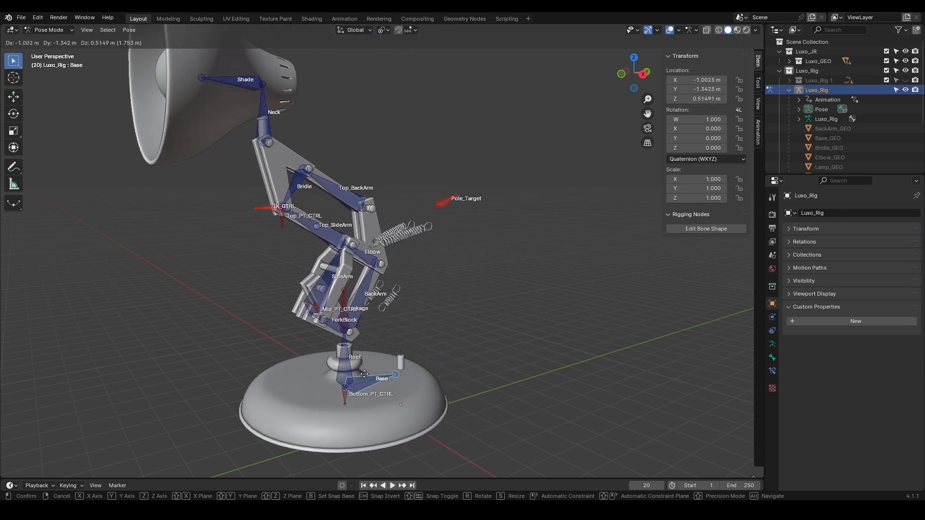
right_click(363, 373)
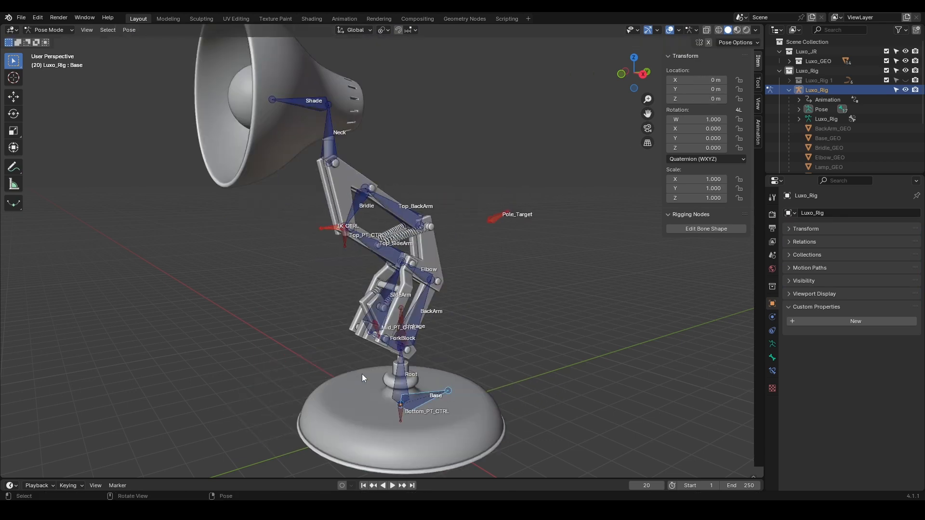
Select all linked vertices of Linkage_GEO above the base in Edit Mode and set its Armature modifier's vertex group to Root.
scroll(362, 374, up, 3)
click(408, 432)
shift+middle_drag(424, 433, 468, 353)
scroll(467, 354, up, 4)
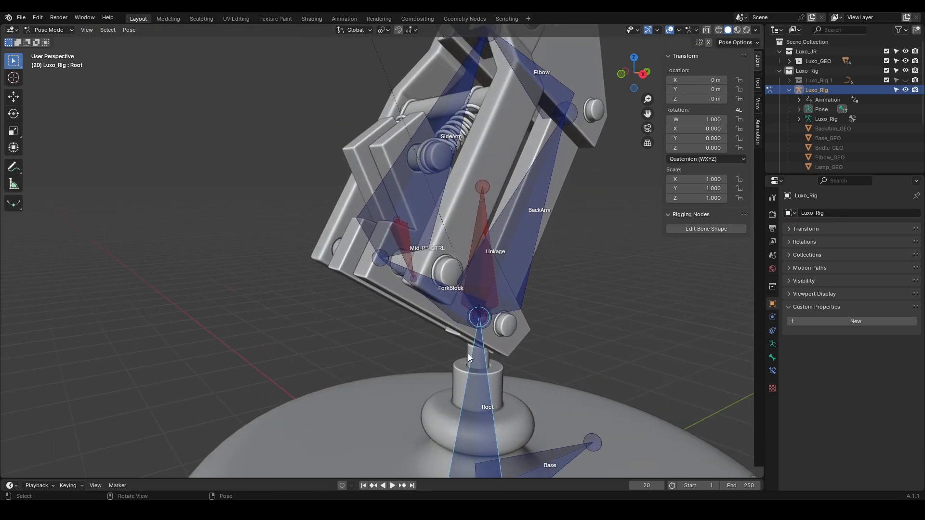
click(468, 352)
key(Tab)
key(l)
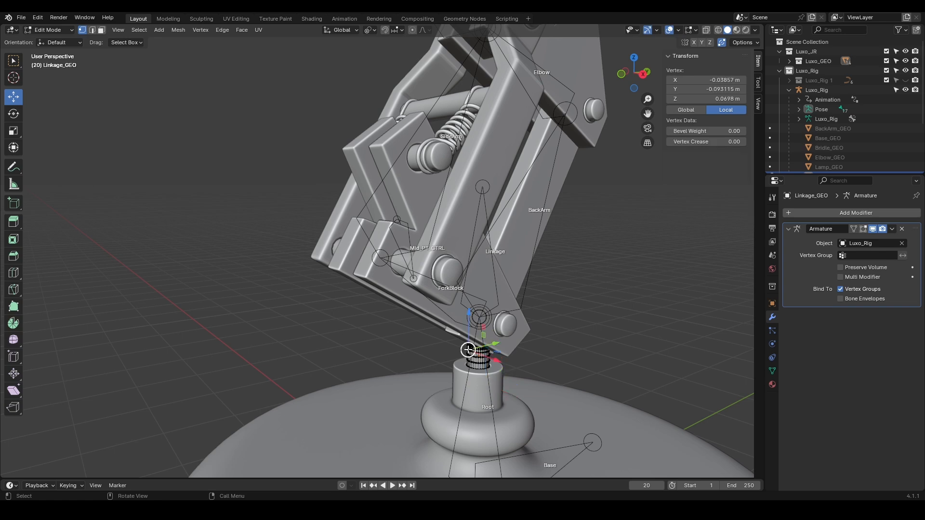
click(864, 255)
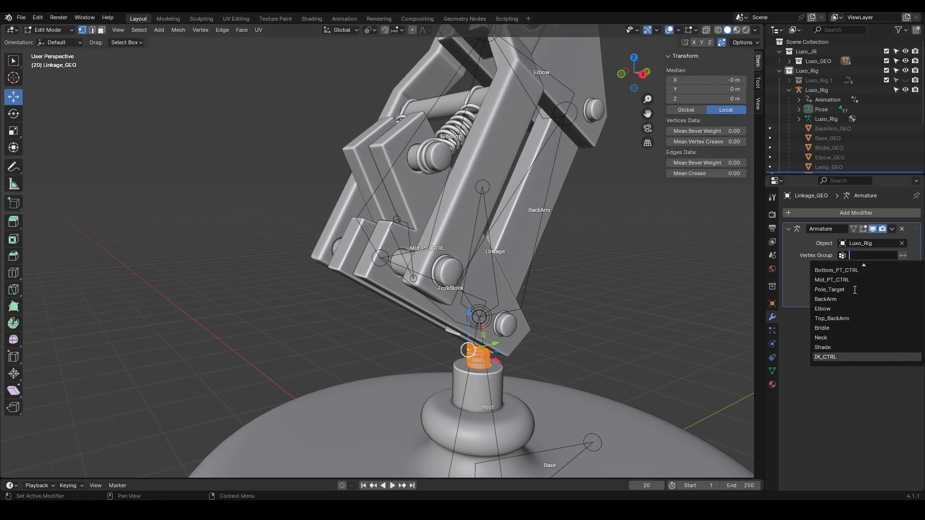
scroll(855, 290, up, 5)
click(828, 278)
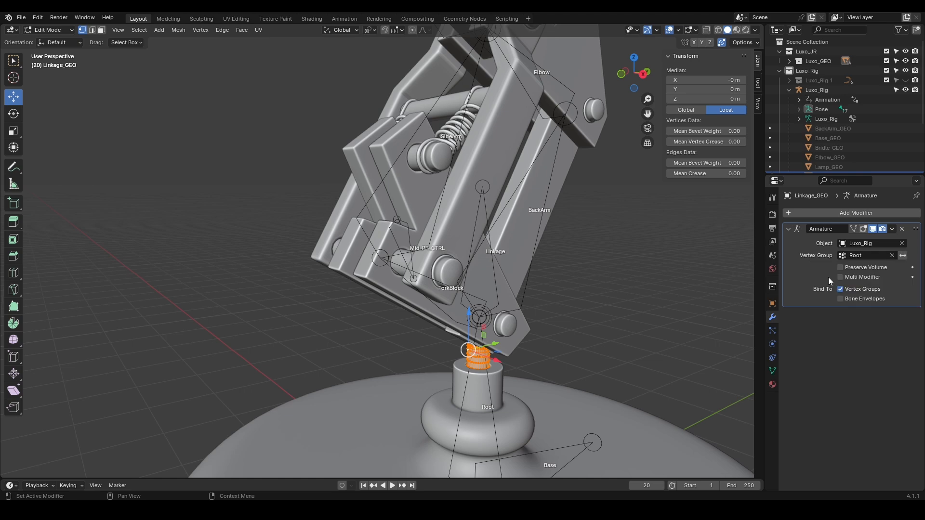
Assign the selected vertices of Linkage_GEO to the Root vertex group and return to Object Mode.
click(772, 370)
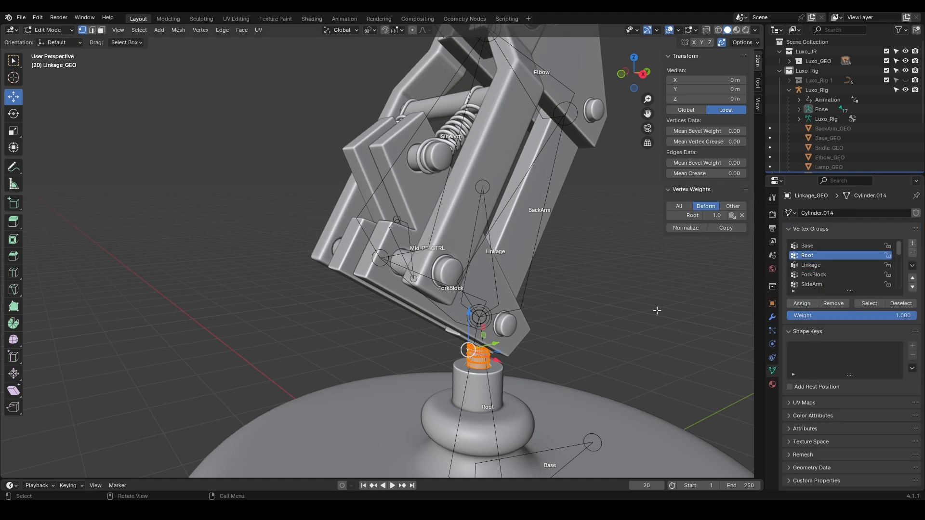
scroll(663, 306, down, 6)
shift+middle_drag(528, 262, 552, 300)
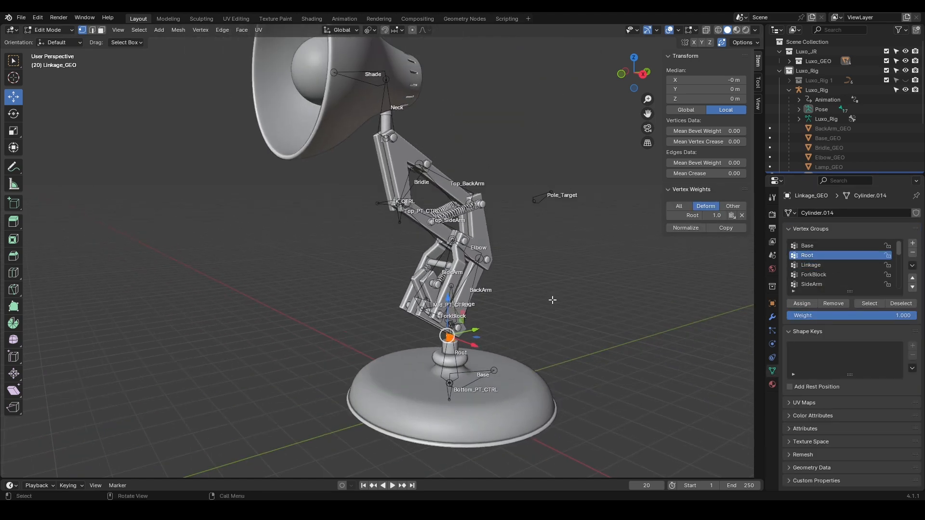
key(Tab)
Test-move the Base bone again to check that the linkage mesh follows, and cancel the move.
click(471, 382)
key(g)
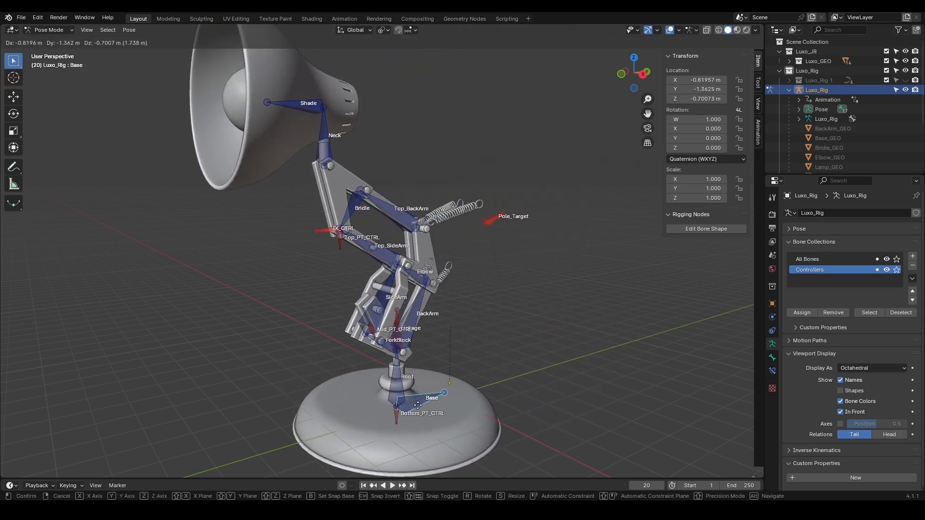
right_click(418, 405)
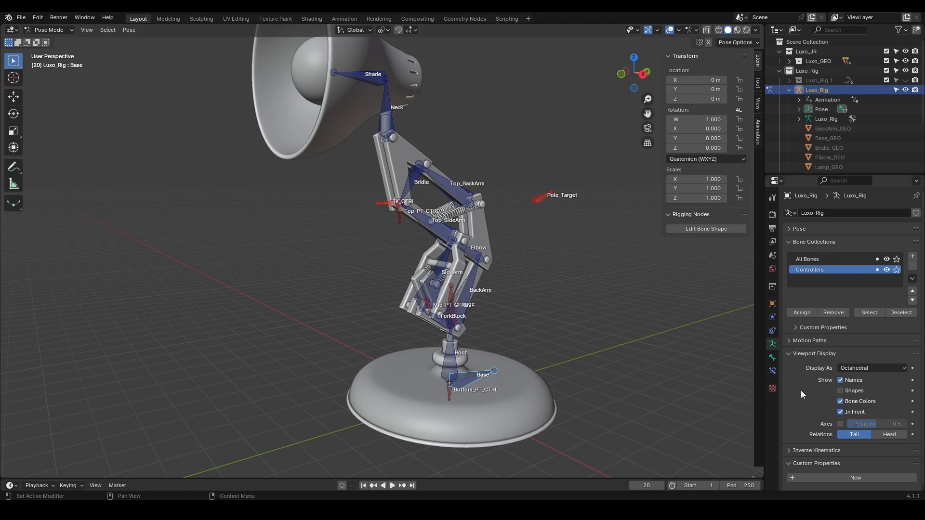
Hide the bone names of the Luxo_Rig armature and select the IK_CTRL bone.
click(841, 380)
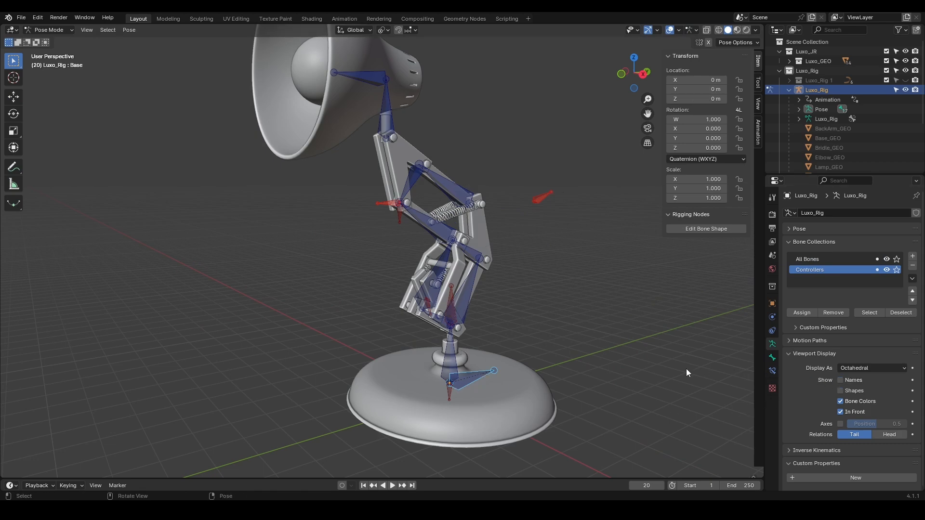
middle_drag(620, 338, 414, 255)
click(383, 206)
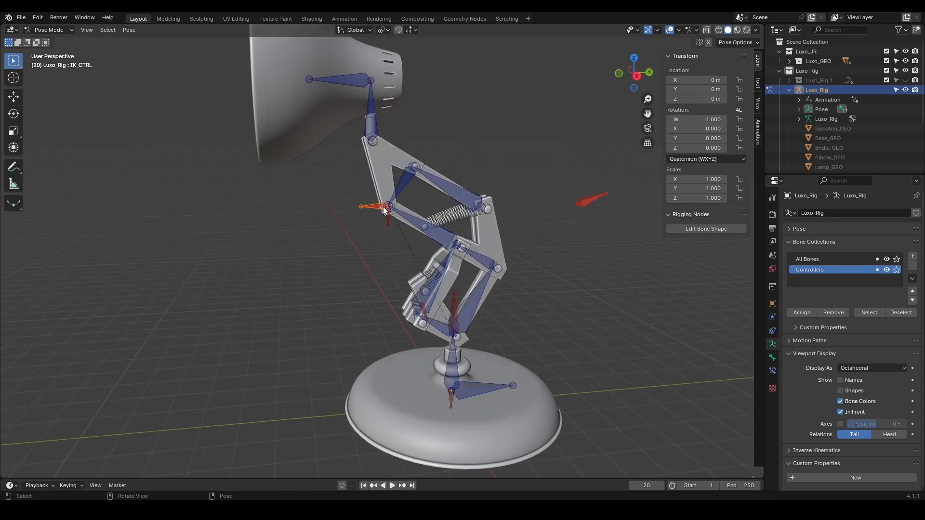
Test the IK chain by moving the IK_CTRL bone with the Move tool to about X 0.32 m, Y 0.74 m, Z 0.08 m.
click(13, 97)
drag(388, 166, 388, 212)
drag(420, 248, 444, 248)
drag(409, 216, 358, 202)
Test the Neck bone's neck and shade rotation properties, with the neck at about 24.3°, and reset both to 0°.
click(331, 130)
mouse_move(723, 219)
mouse_down()
mouse_move(693, 220)
mouse_move(741, 220)
mouse_move(716, 232)
mouse_move(751, 231)
mouse_move(714, 231)
mouse_up()
scroll(371, 110, down, 3)
scroll(371, 109, up, 2)
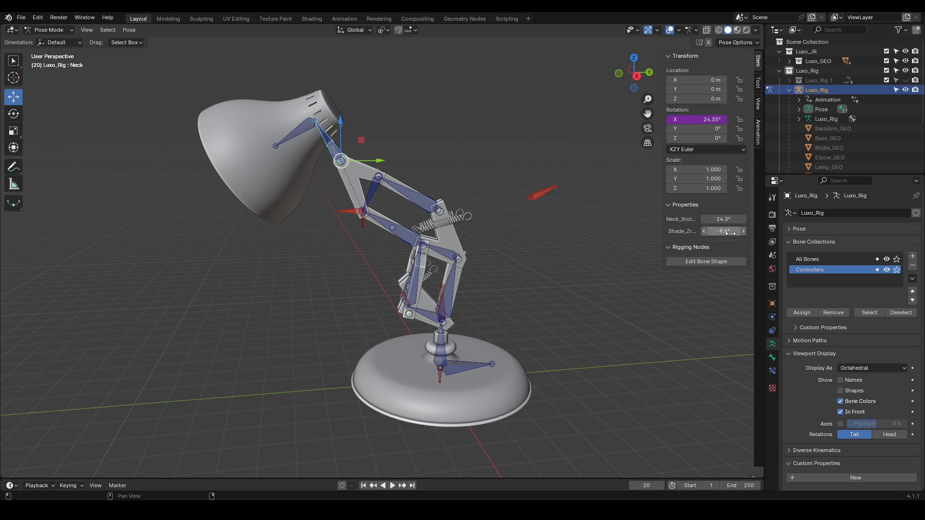
key(BackSpace)
key(BackSpace)
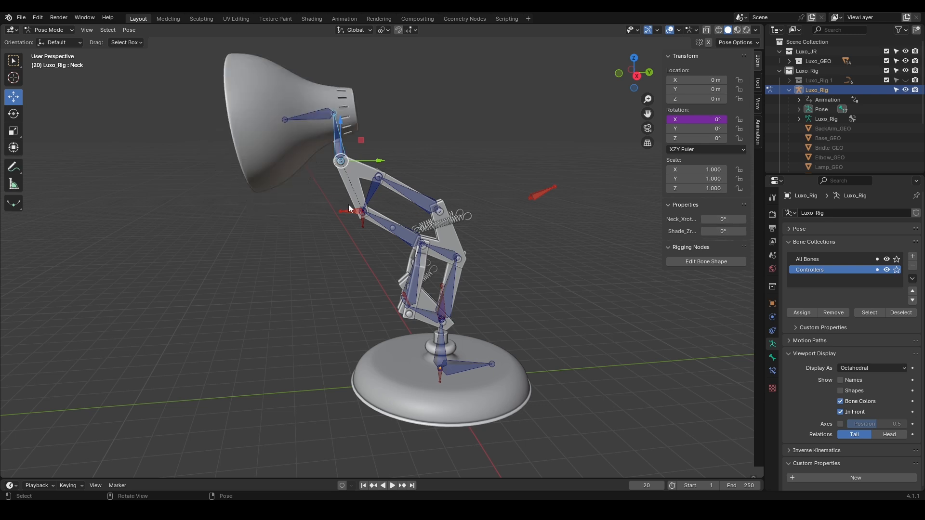
Clear the location of the IK_CTRL bone to restore the lamp's rest pose.
click(352, 210)
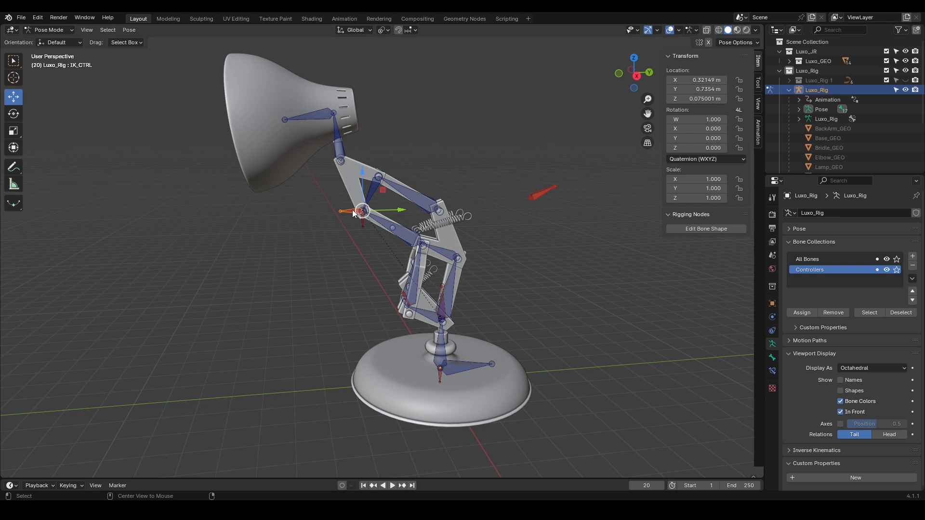
key(alt+g)
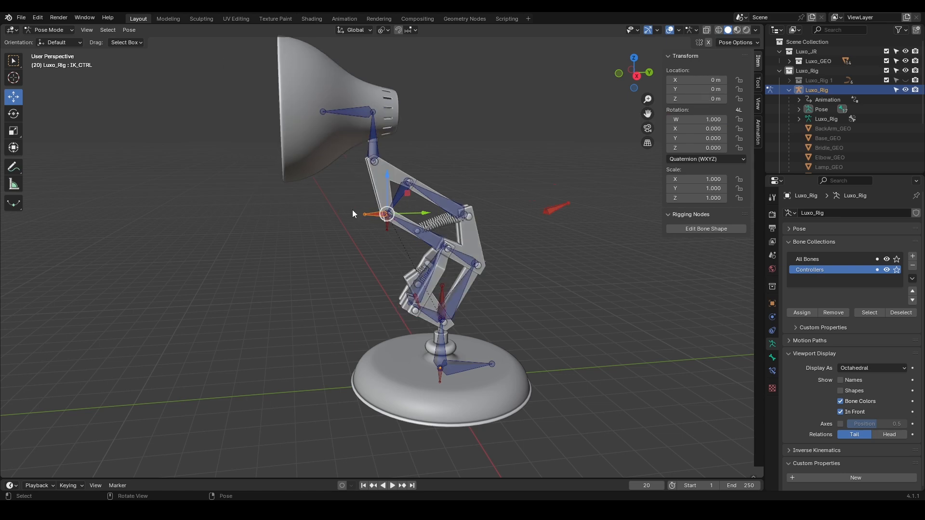
middle_drag(343, 204, 537, 206)
scroll(375, 238, up, 1)
shift+middle_drag(355, 238, 224, 267)
scroll(223, 267, up, 2)
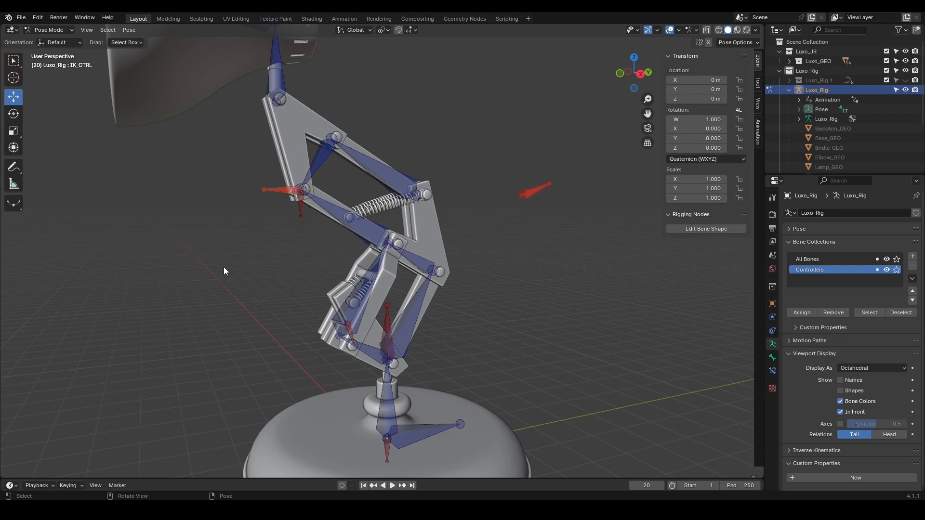